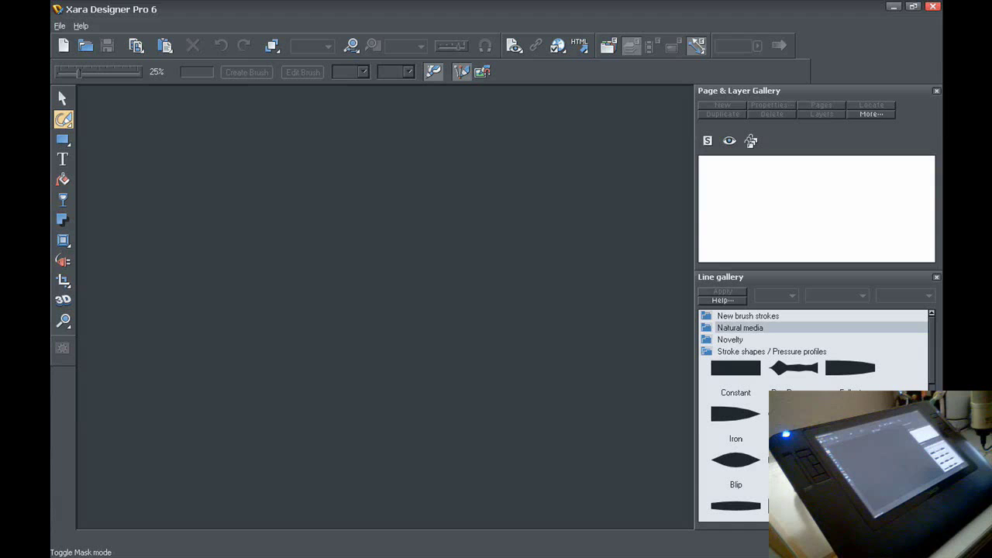
- Create a new drawing and import the image How It Works rough.png onto its page
{"action": "left_click", "coordinate": [65, 46]}
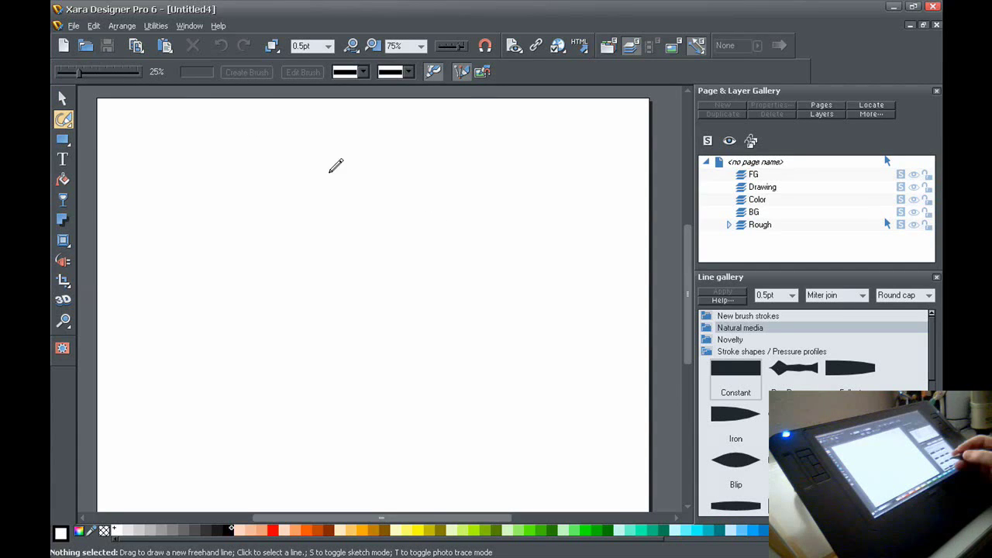
{"action": "left_click", "coordinate": [74, 25]}
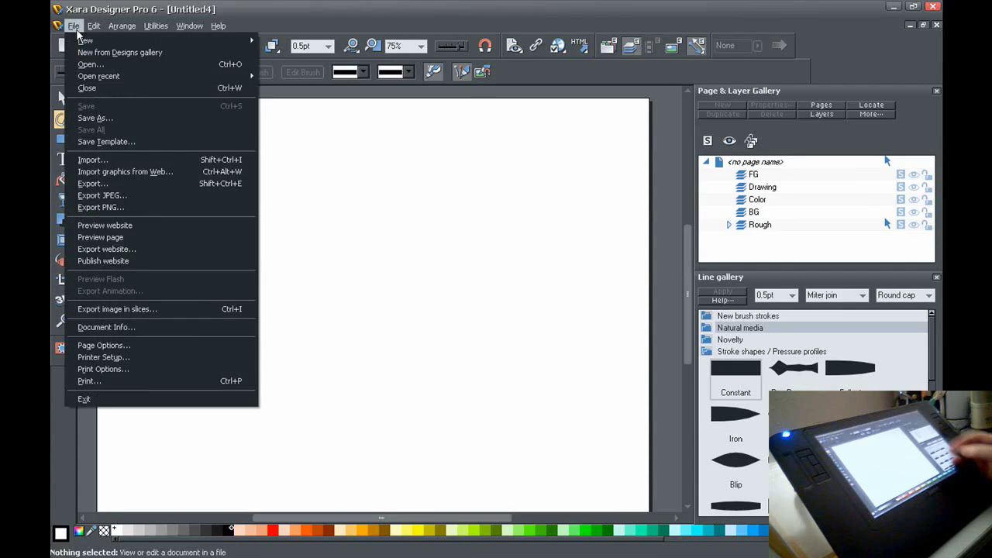
{"action": "left_click", "coordinate": [129, 161]}
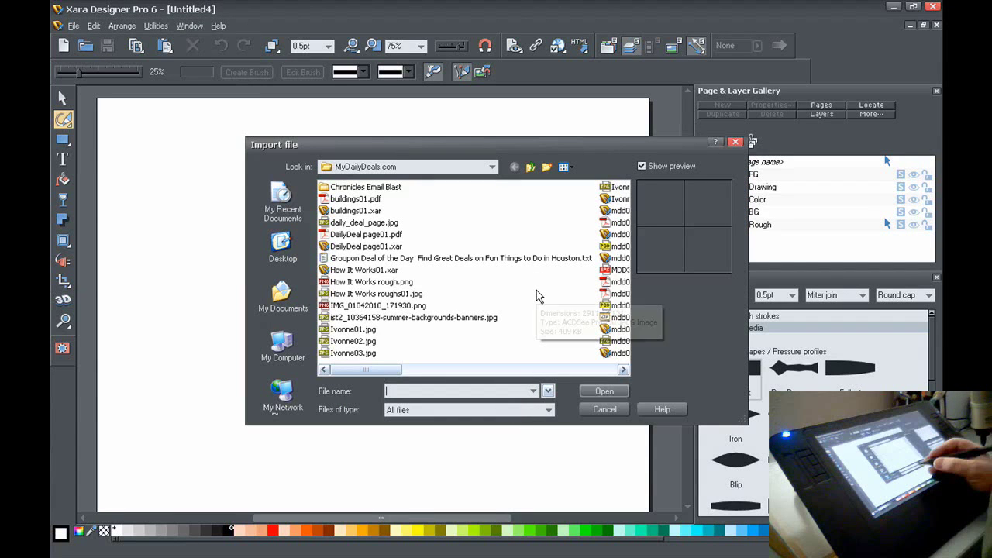
{"action": "double_click", "coordinate": [373, 282]}
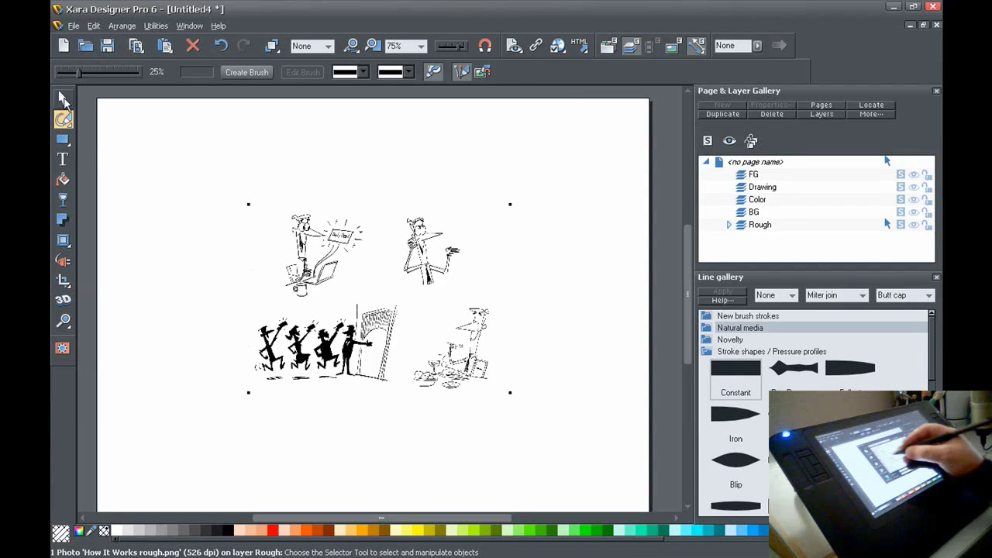
- Enlarge the imported sketch image to about 21.41 × 15.42 cm and position it centrally on the page
{"action": "key", "text": "F2"}
{"action": "left_click_drag", "start_coordinate": [524, 189], "coordinate": [614, 126]}
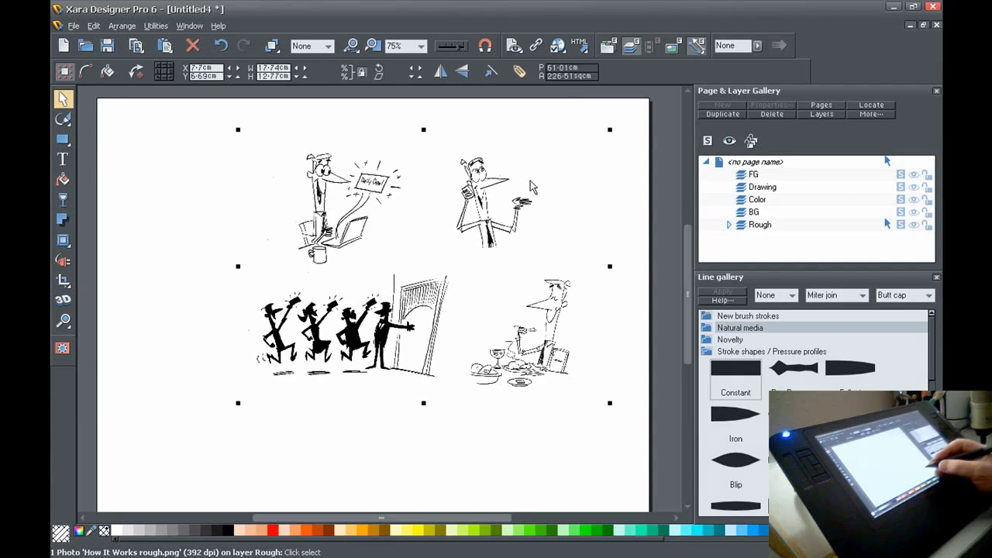
{"action": "left_click_drag", "start_coordinate": [235, 407], "coordinate": [162, 458]}
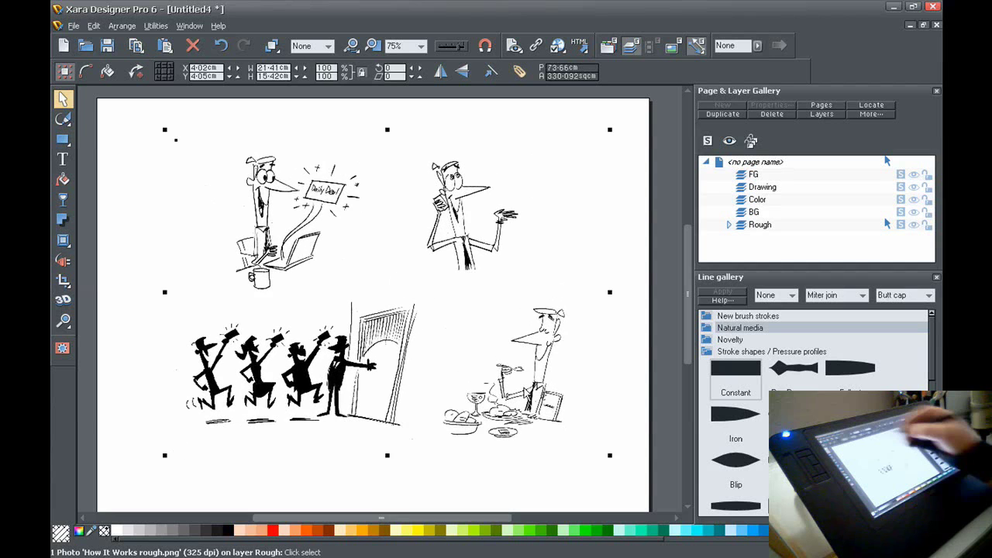
{"action": "left_click_drag", "start_coordinate": [521, 386], "coordinate": [506, 389]}
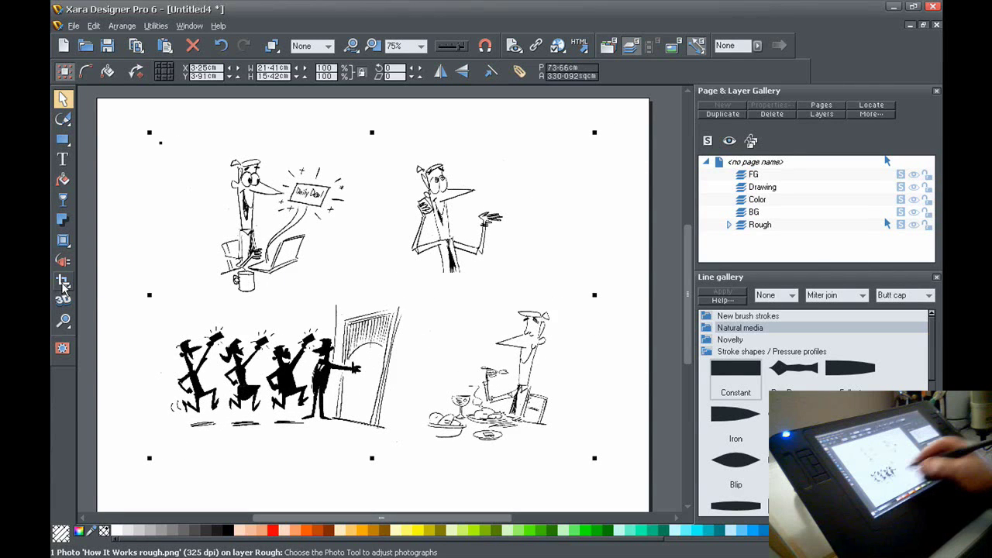
- Clip the photo so only the lower-right sketch of the man dining remains
{"action": "left_click", "coordinate": [63, 281]}
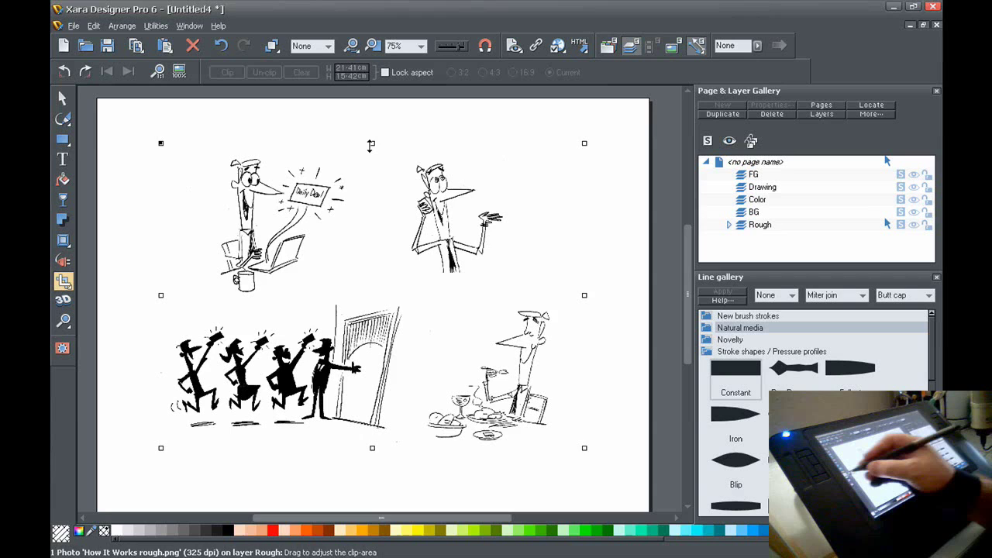
{"action": "left_click_drag", "start_coordinate": [372, 144], "coordinate": [377, 299]}
{"action": "left_click_drag", "start_coordinate": [160, 373], "coordinate": [409, 374]}
{"action": "key", "text": "Return"}
- Move the clipped dining sketch to the middle of the page and enlarge it to about 12.34 × 10.5 cm
{"action": "left_click", "coordinate": [62, 97]}
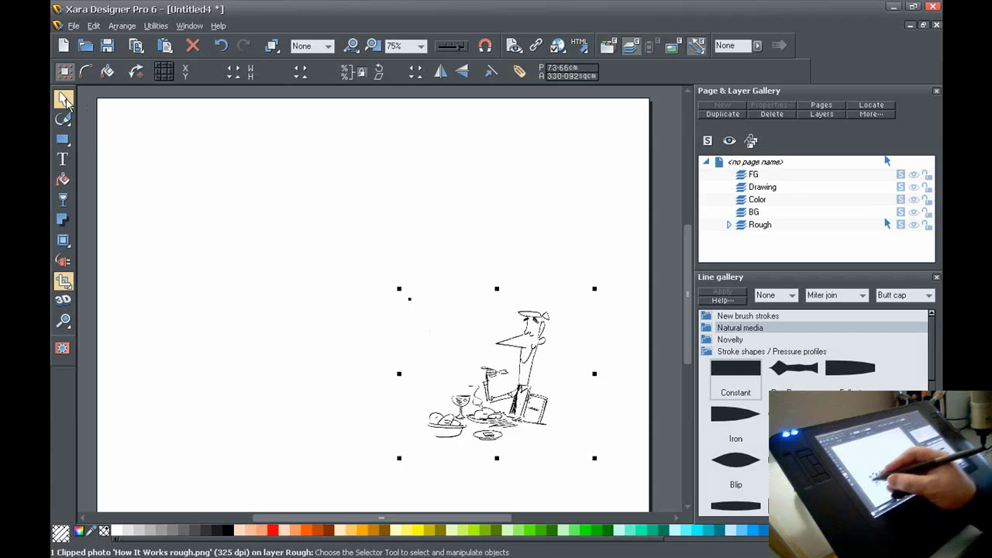
{"action": "left_click_drag", "start_coordinate": [532, 374], "coordinate": [422, 289]}
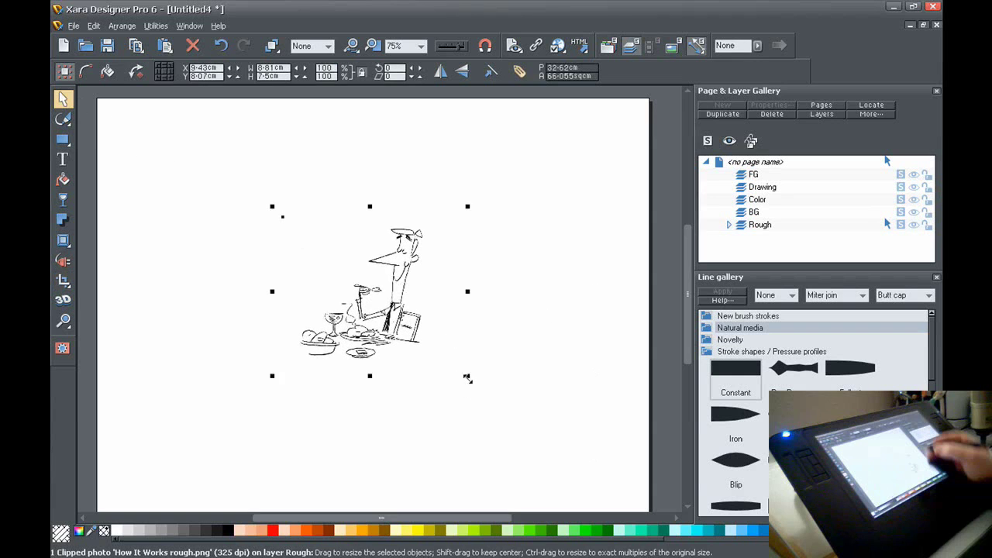
{"action": "left_click_drag", "start_coordinate": [468, 375], "coordinate": [500, 397]}
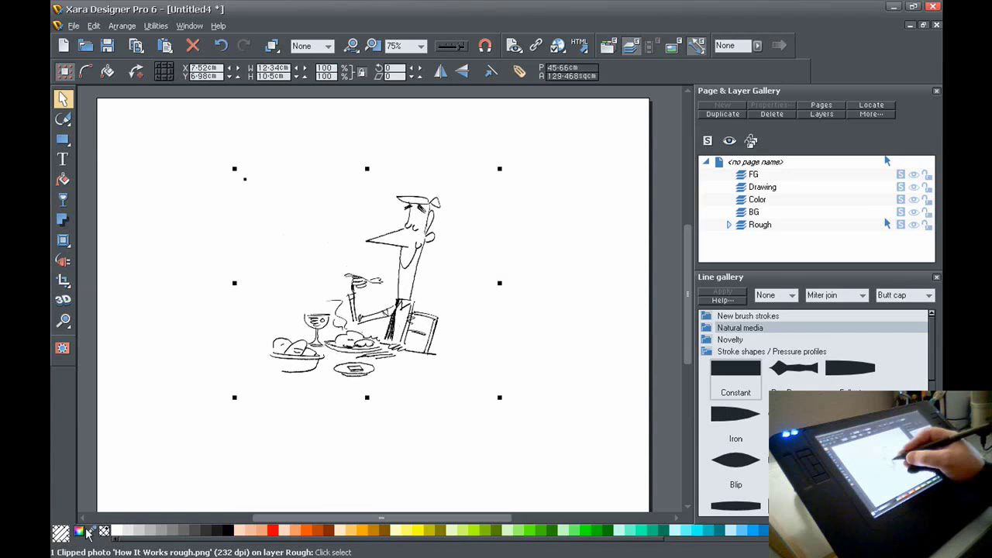
- Set the sketch's dark contone color to light blue 5fcaff, then close the color editor
{"action": "key", "text": "ctrl+e"}
{"action": "left_click", "coordinate": [508, 228]}
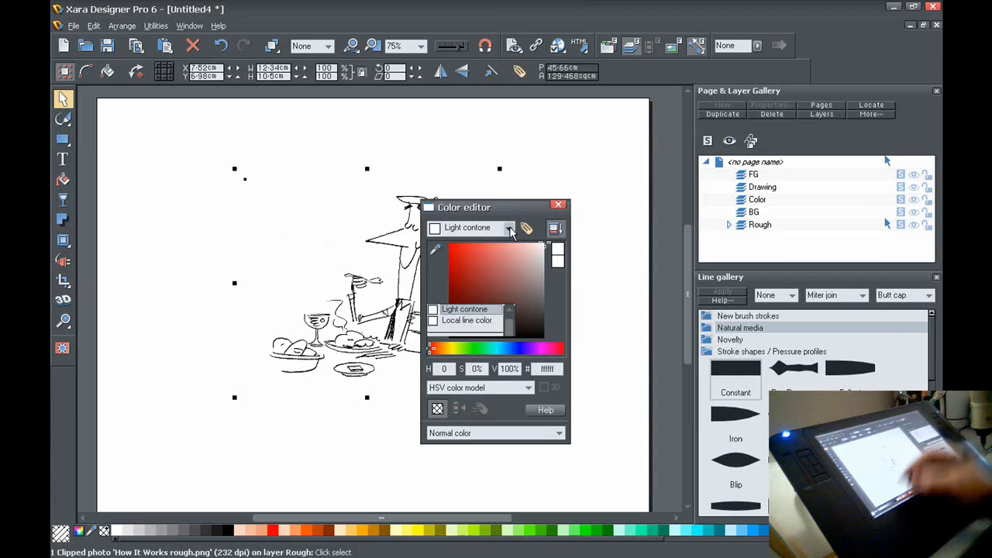
{"action": "left_click_drag", "start_coordinate": [508, 50], "coordinate": [508, 27]}
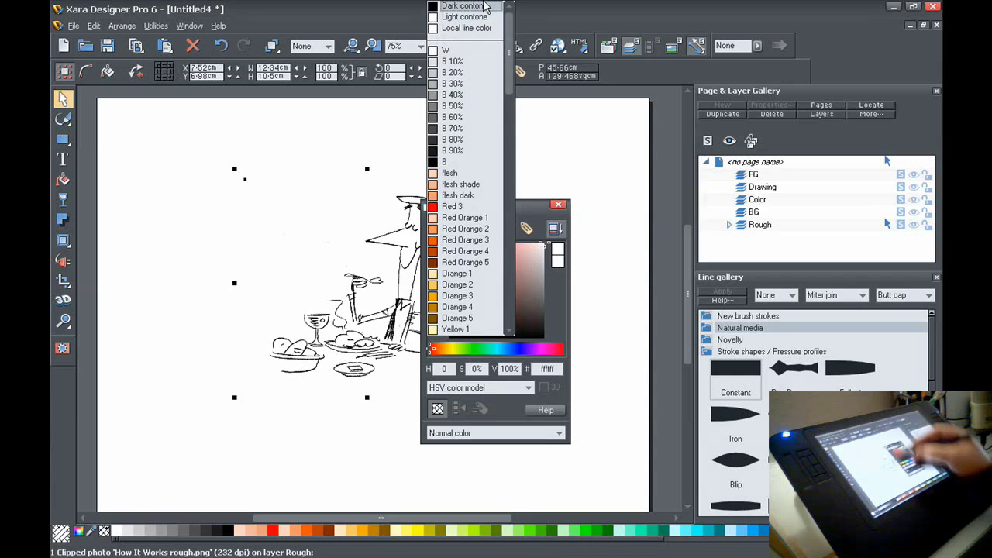
{"action": "left_click", "coordinate": [483, 5]}
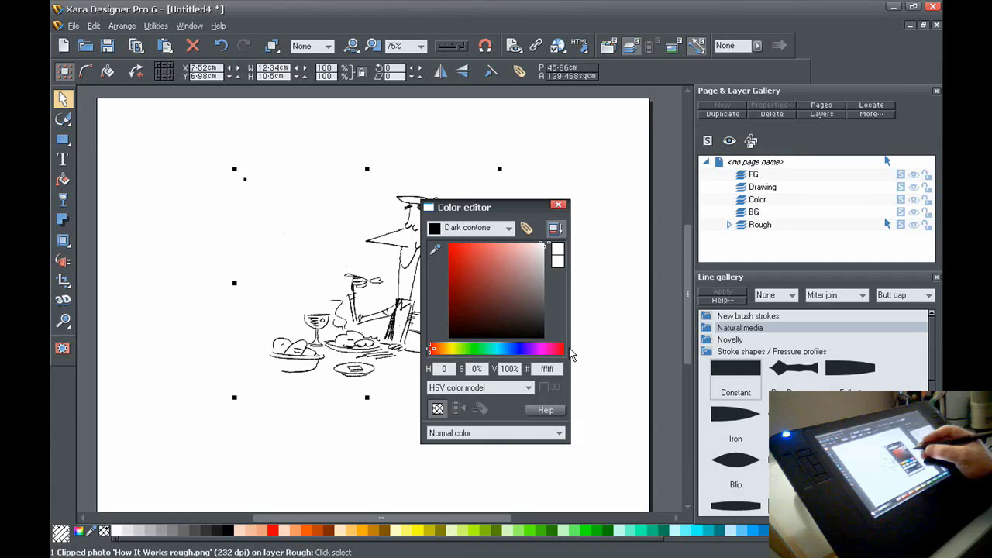
{"action": "left_click", "coordinate": [537, 368]}
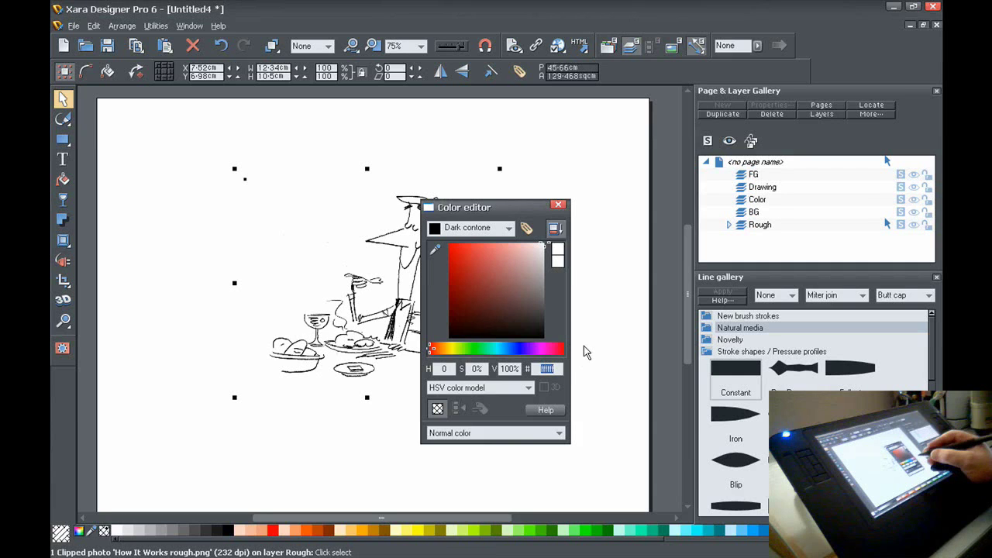
{"action": "type", "text": "5"}
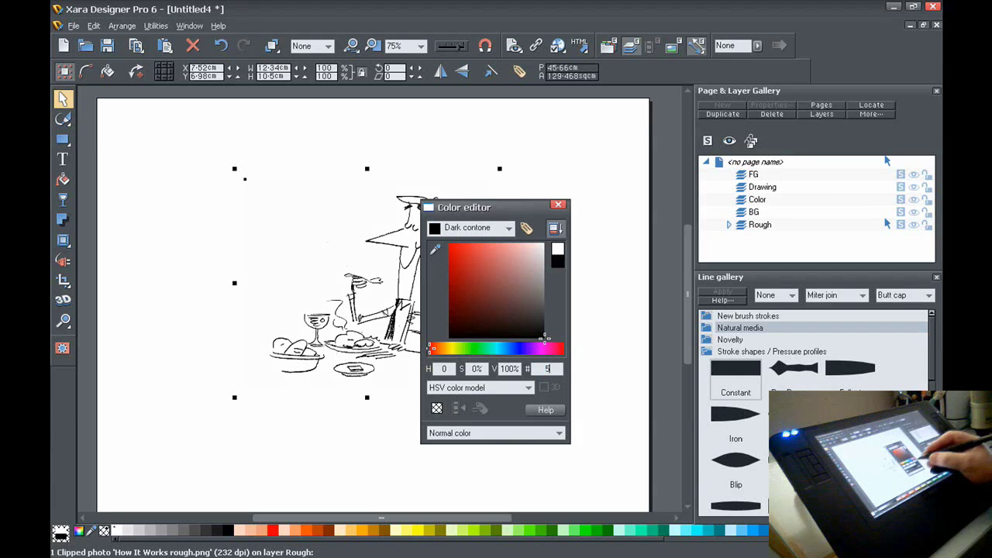
{"action": "type", "text": "fca"}
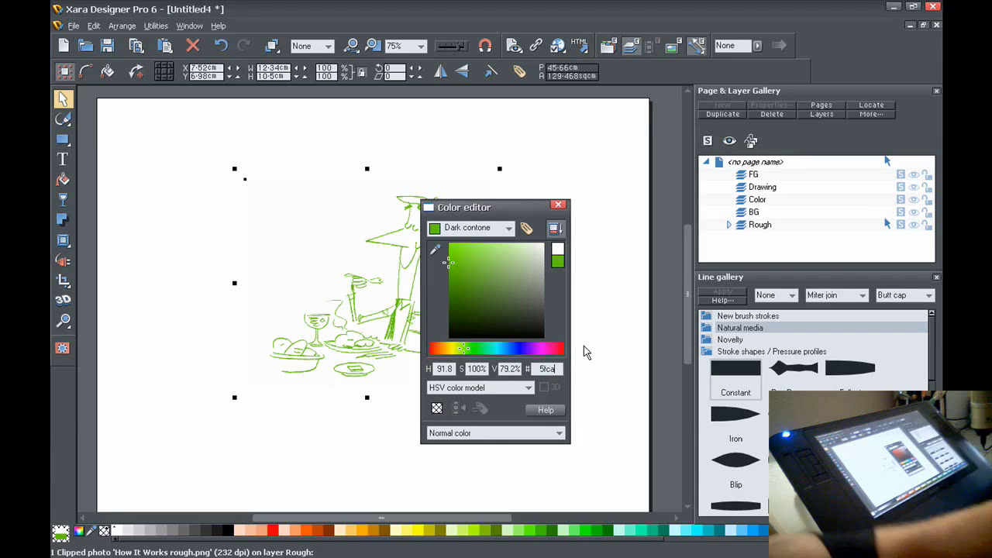
{"action": "type", "text": "00ff"}
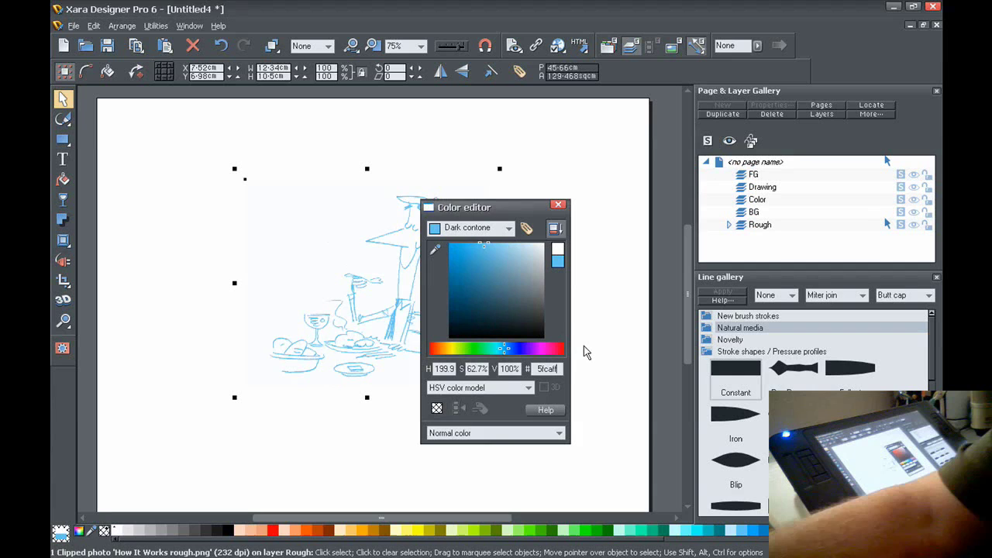
{"action": "key", "text": "Return"}
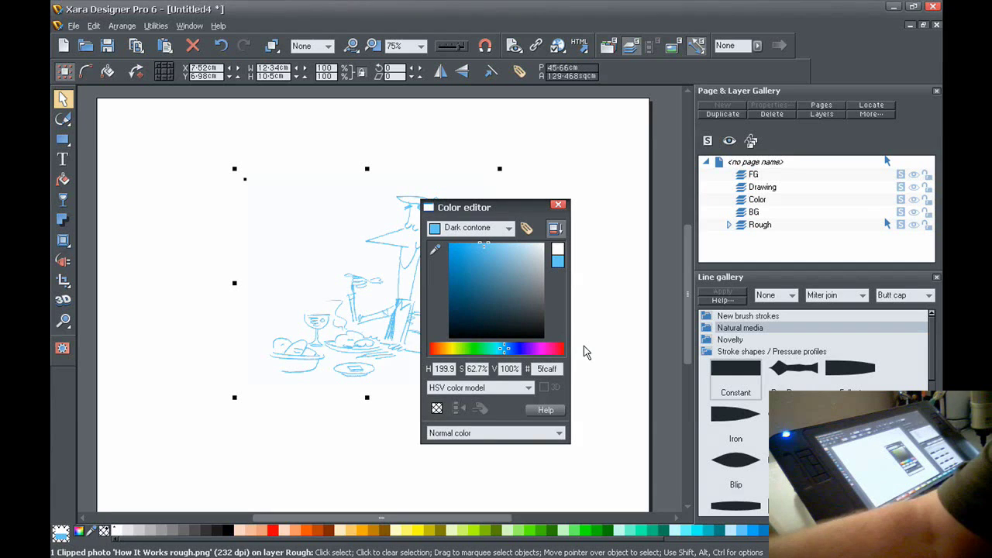
{"action": "left_click", "coordinate": [558, 204]}
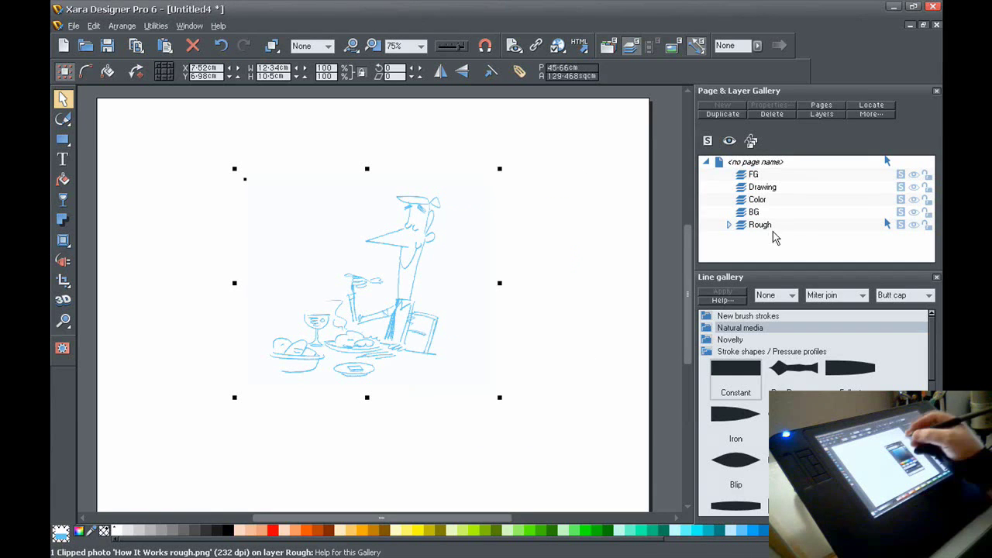
- Lock the Rough layer and make the Drawing layer active
{"action": "left_click", "coordinate": [928, 224]}
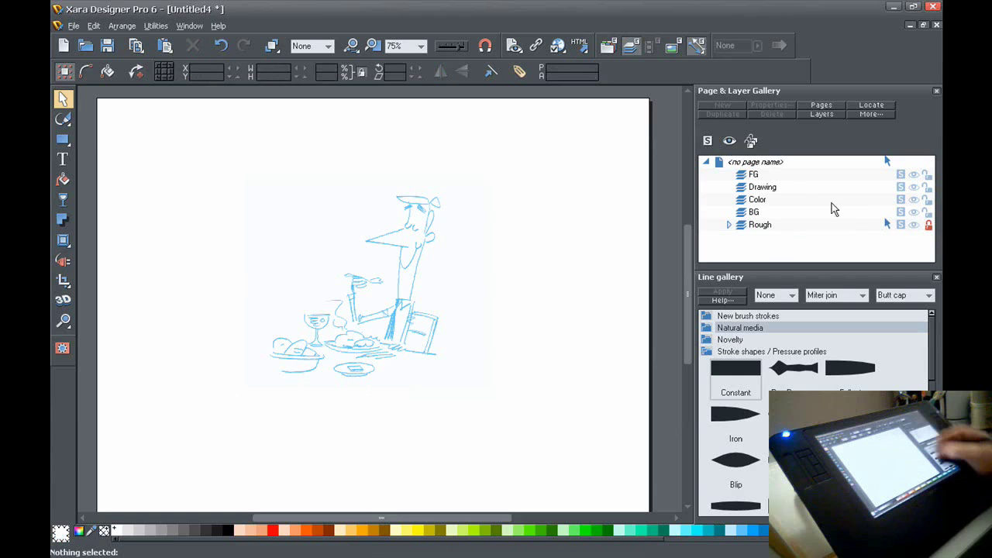
{"action": "left_click", "coordinate": [794, 186]}
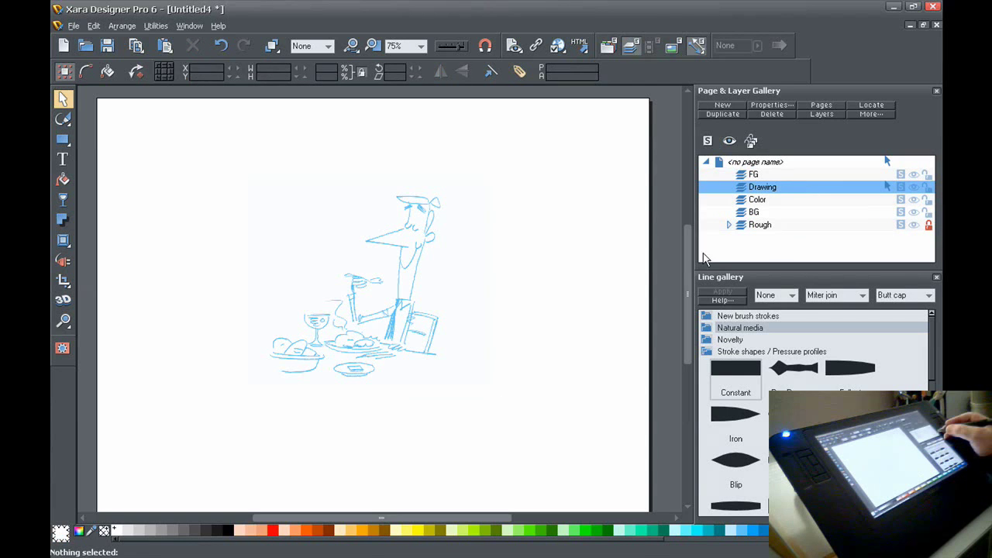
- Frame the man's head and upper body, activate the Freehand tool and choose the pen-shaped profile beside Constant as the stroke shape
{"action": "left_click", "coordinate": [63, 320]}
{"action": "mouse_move", "coordinate": [256, 174]}
{"action": "left_mouse_down"}
{"action": "mouse_move", "coordinate": [277, 215]}
{"action": "mouse_move", "coordinate": [547, 409]}
{"action": "left_mouse_up"}
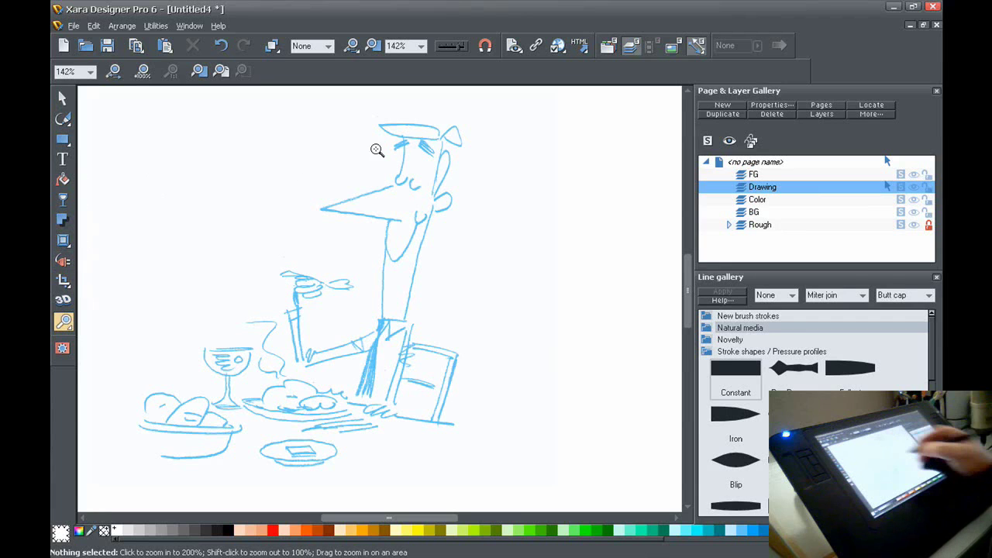
{"action": "mouse_move", "coordinate": [177, 133]}
{"action": "left_mouse_down"}
{"action": "mouse_move", "coordinate": [193, 216]}
{"action": "mouse_move", "coordinate": [547, 442]}
{"action": "left_mouse_up"}
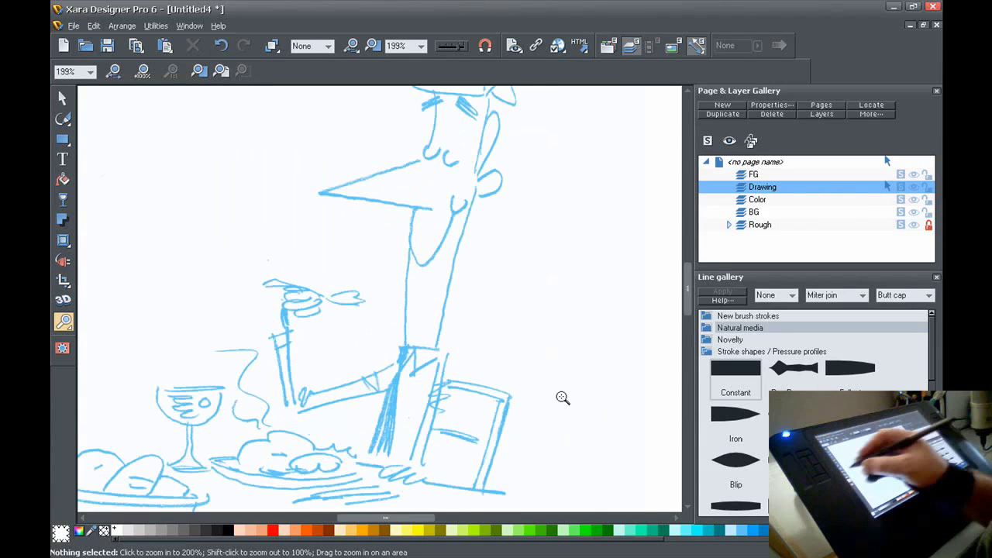
{"action": "left_click", "coordinate": [63, 99]}
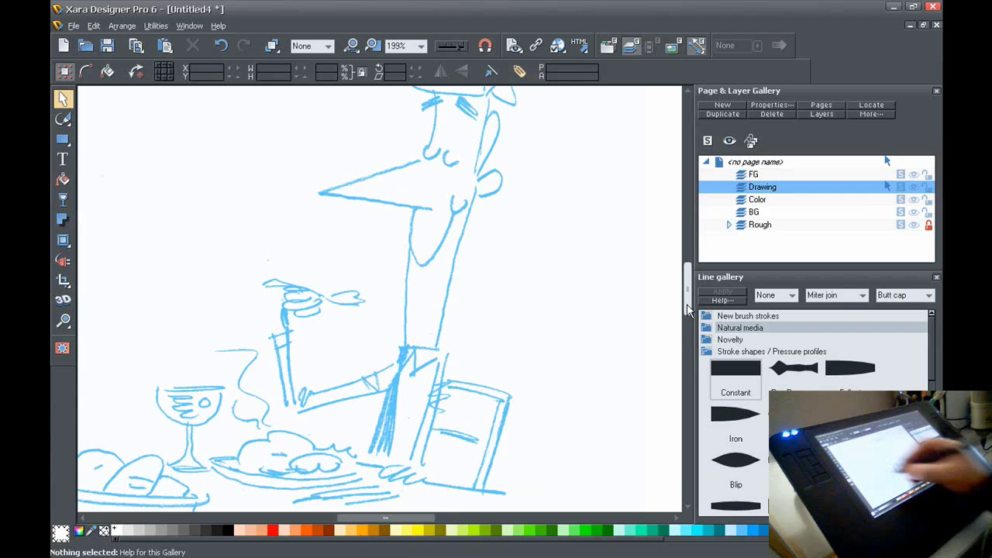
{"action": "scroll", "coordinate": [688, 295], "scroll_direction": "up", "scroll_amount": 3}
{"action": "left_click_drag", "start_coordinate": [688, 292], "coordinate": [687, 300]}
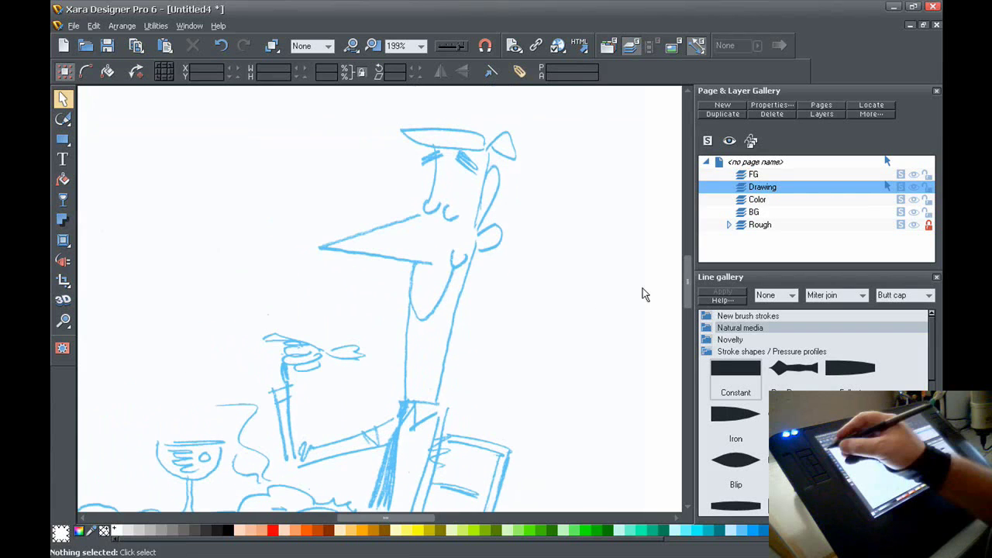
{"action": "left_click", "coordinate": [90, 120]}
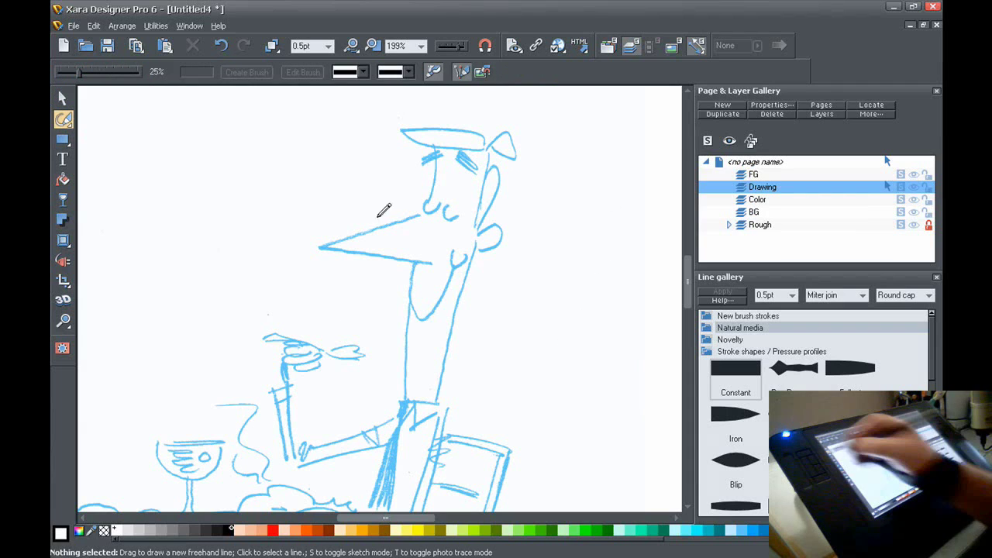
{"action": "left_click", "coordinate": [806, 385]}
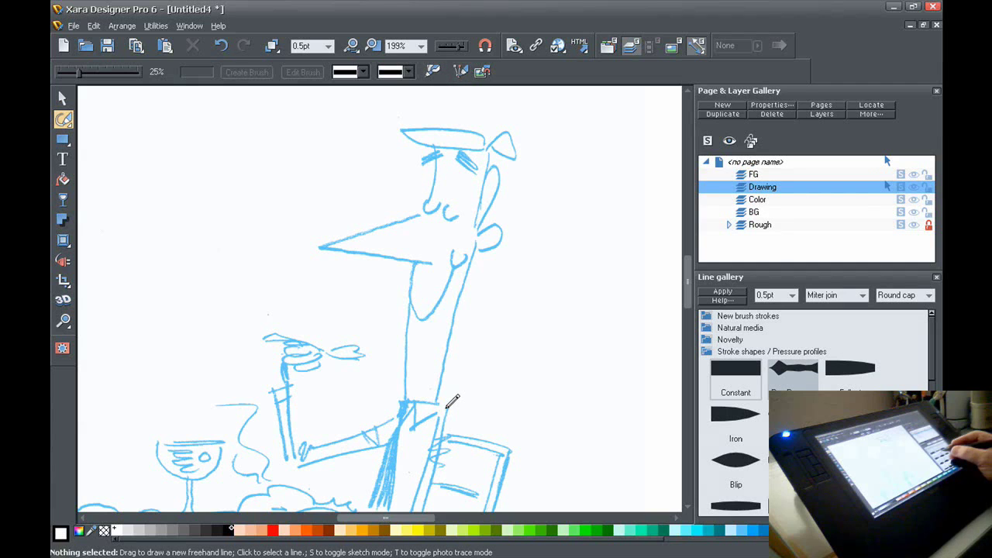
{"action": "left_click", "coordinate": [408, 72]}
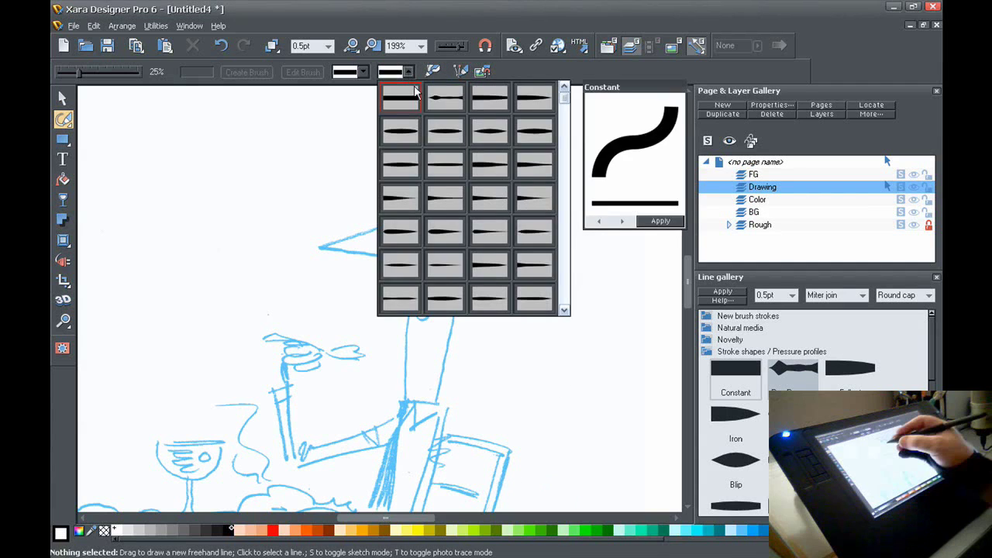
{"action": "left_click", "coordinate": [456, 107]}
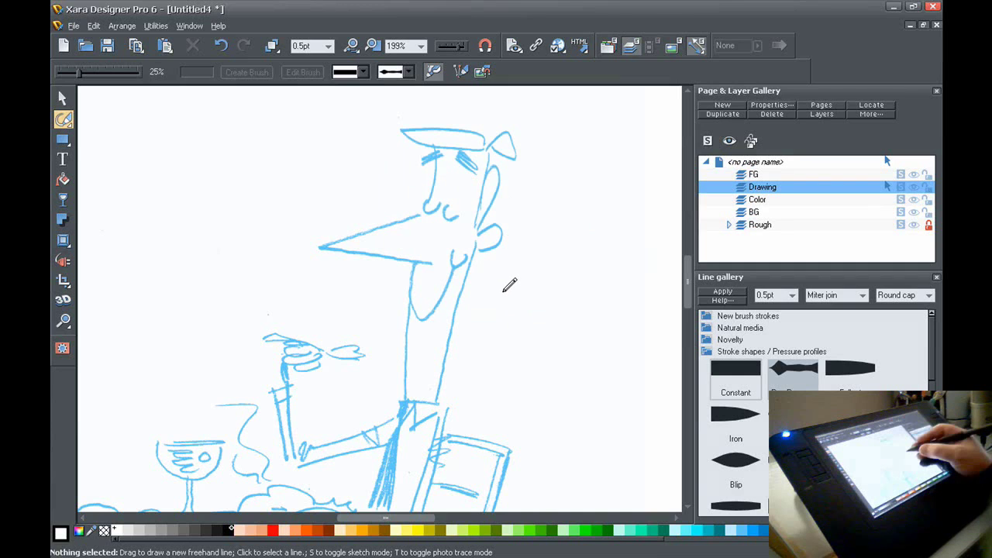
- Set the line cap for new freehand strokes to Butt cap
{"action": "left_click", "coordinate": [436, 73]}
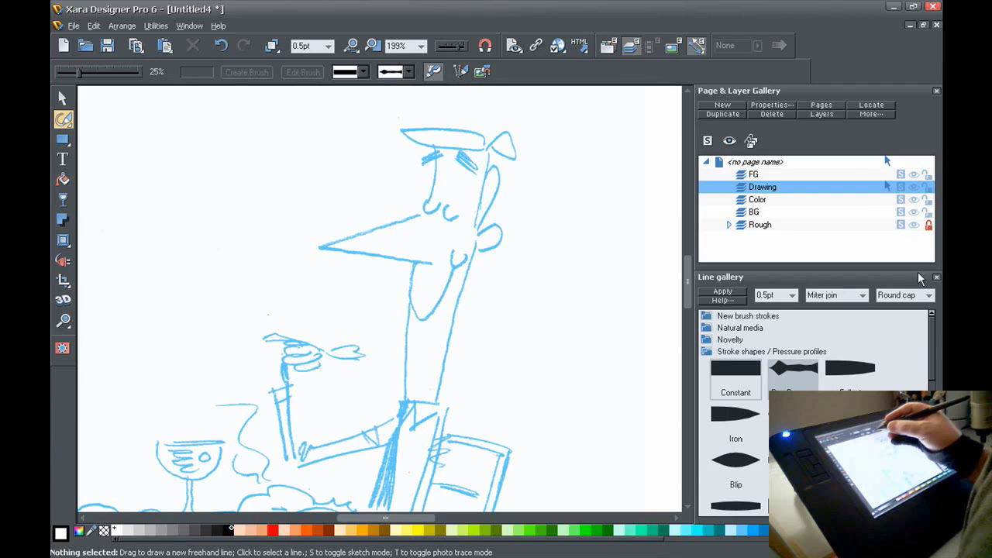
{"action": "left_click", "coordinate": [928, 295]}
{"action": "left_click", "coordinate": [915, 308]}
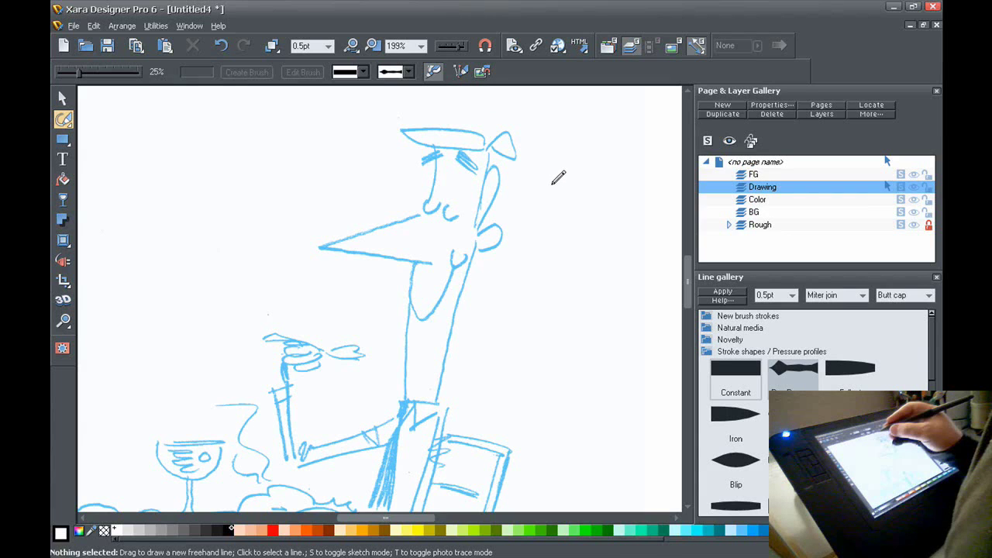
- Draw a wavy vertical test line beside the man's head and delete it
{"action": "mouse_move", "coordinate": [545, 169]}
{"action": "left_mouse_down"}
{"action": "mouse_move", "coordinate": [546, 248]}
{"action": "mouse_move", "coordinate": [567, 286]}
{"action": "mouse_move", "coordinate": [558, 331]}
{"action": "left_mouse_up"}
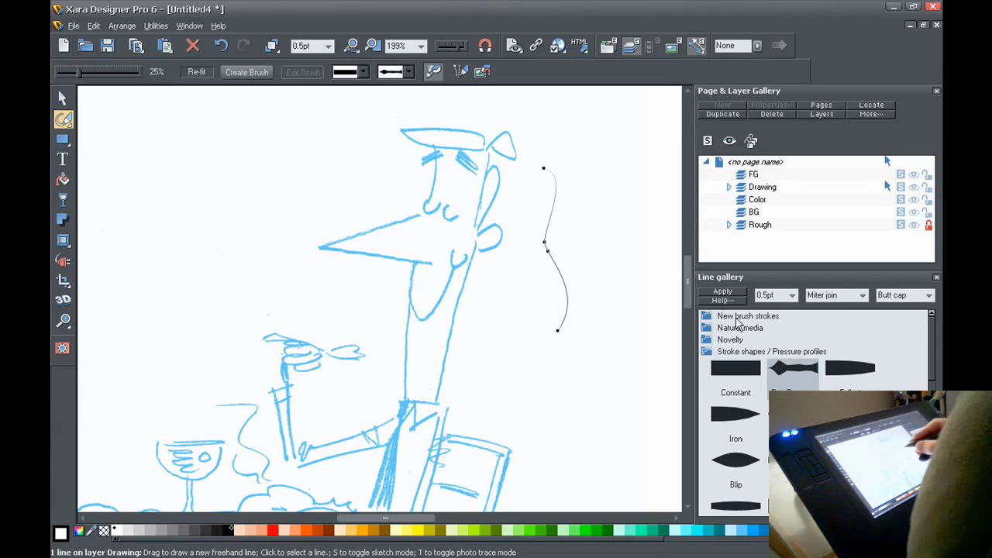
{"action": "key", "text": "Delete"}
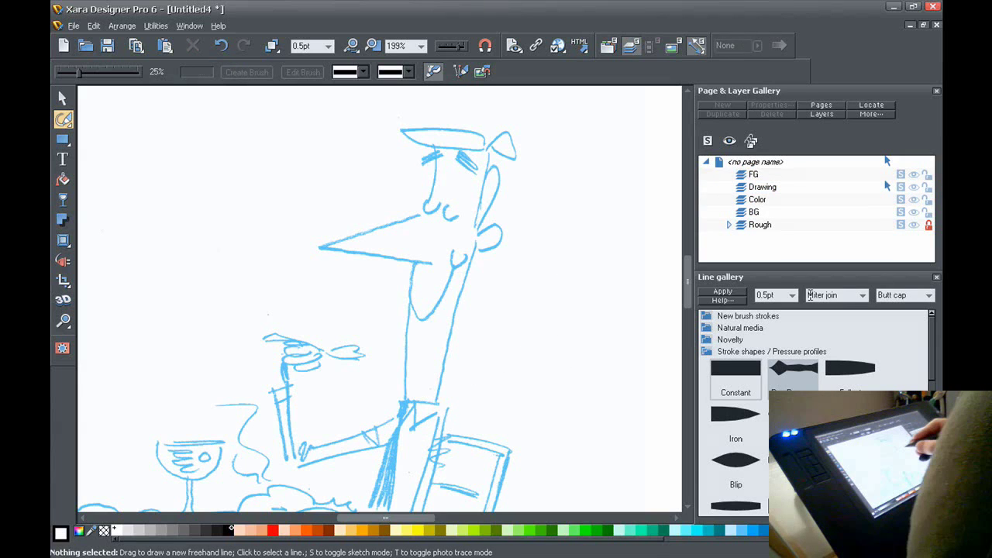
- Set the line width for new freehand strokes to 4pt and enable sketch mode
{"action": "left_click", "coordinate": [328, 46]}
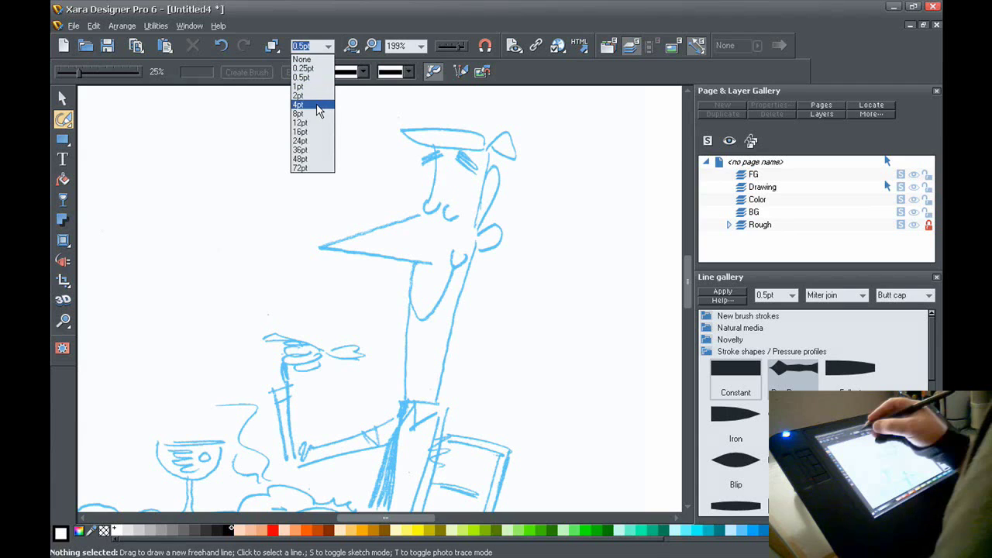
{"action": "left_click", "coordinate": [319, 105]}
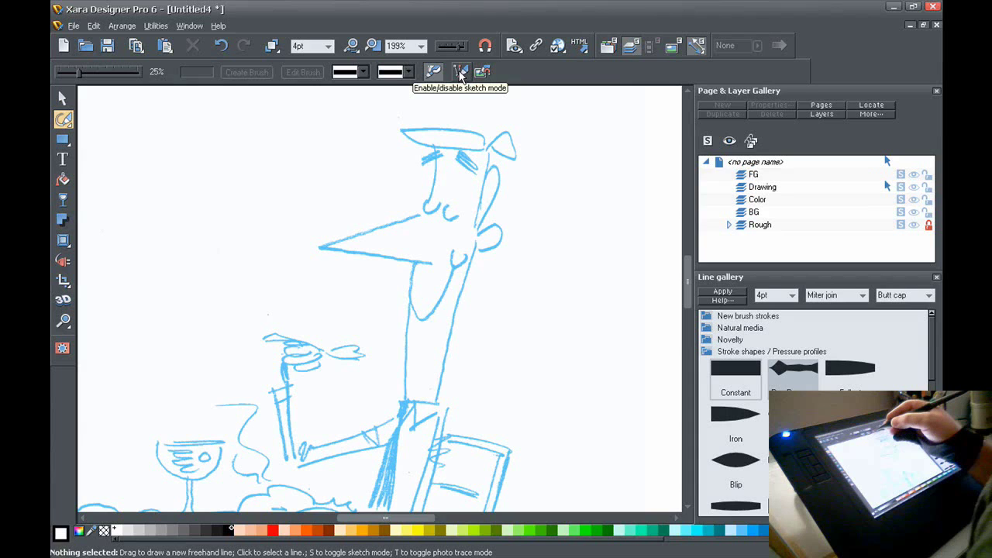
{"action": "left_click", "coordinate": [460, 71]}
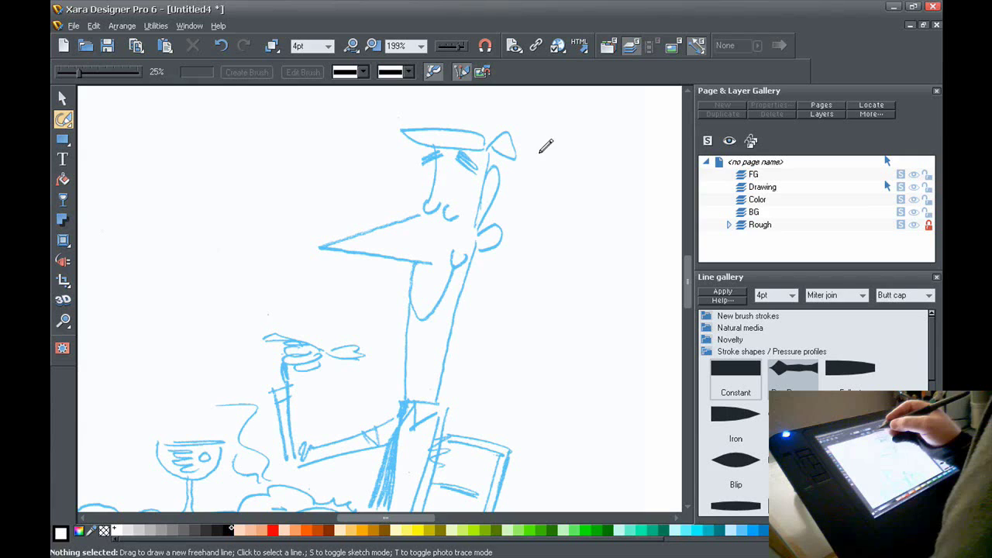
- Draw two test strokes in sketch mode beside the man's head, turn sketch mode off and add a third curved stroke
{"action": "mouse_move", "coordinate": [541, 153]}
{"action": "left_mouse_down"}
{"action": "mouse_move", "coordinate": [565, 286]}
{"action": "mouse_move", "coordinate": [550, 336]}
{"action": "left_mouse_up"}
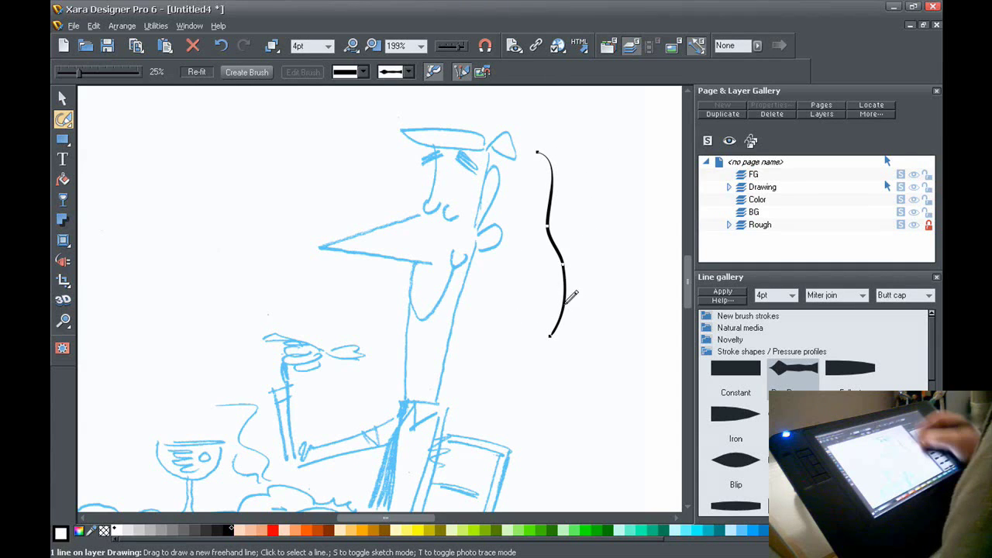
{"action": "mouse_move", "coordinate": [549, 335]}
{"action": "left_mouse_down"}
{"action": "mouse_move", "coordinate": [585, 303]}
{"action": "mouse_move", "coordinate": [574, 231]}
{"action": "mouse_move", "coordinate": [604, 180]}
{"action": "left_mouse_up"}
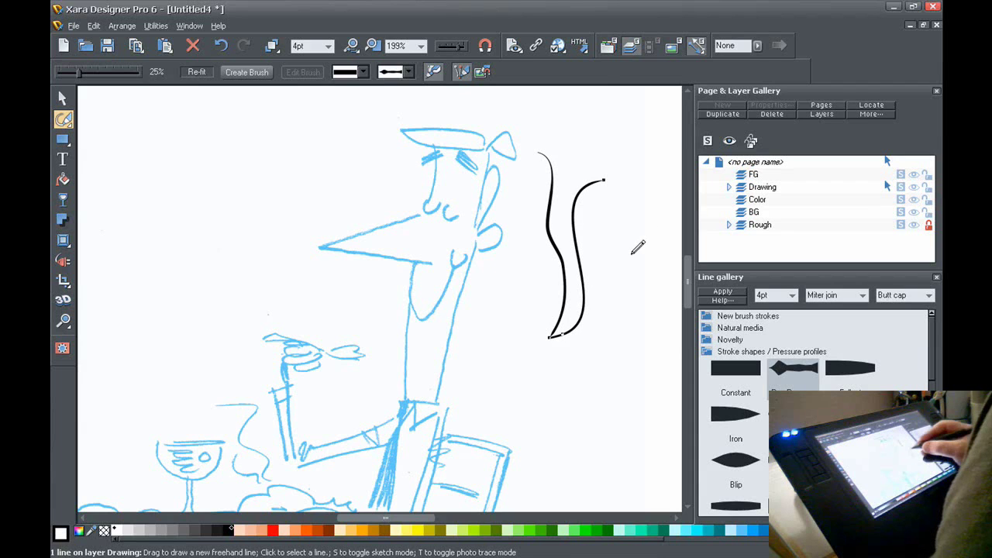
{"action": "left_click", "coordinate": [592, 102]}
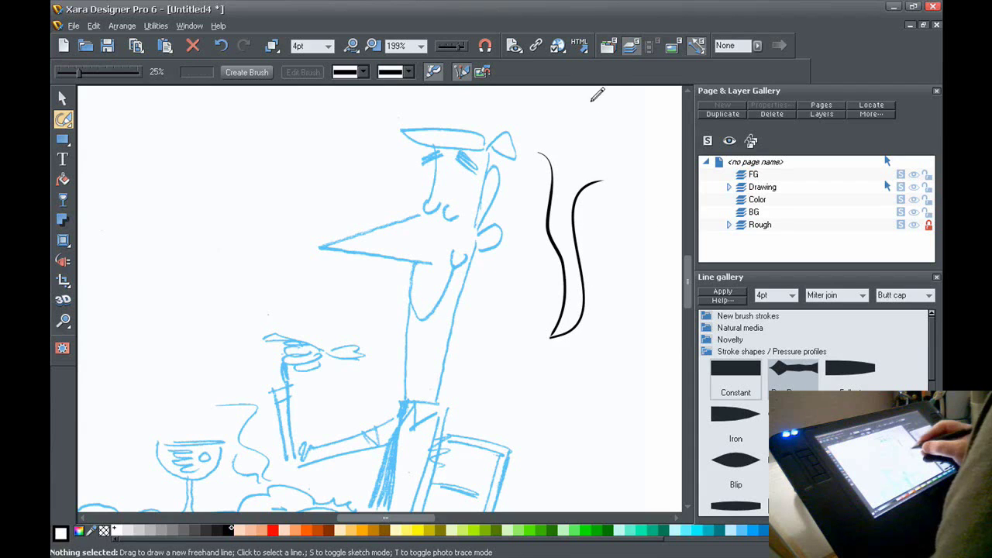
{"action": "left_click", "coordinate": [461, 74]}
{"action": "mouse_move", "coordinate": [596, 203]}
{"action": "left_mouse_down"}
{"action": "mouse_move", "coordinate": [621, 267]}
{"action": "mouse_move", "coordinate": [593, 331]}
{"action": "mouse_move", "coordinate": [600, 386]}
{"action": "mouse_move", "coordinate": [650, 253]}
{"action": "left_mouse_up"}
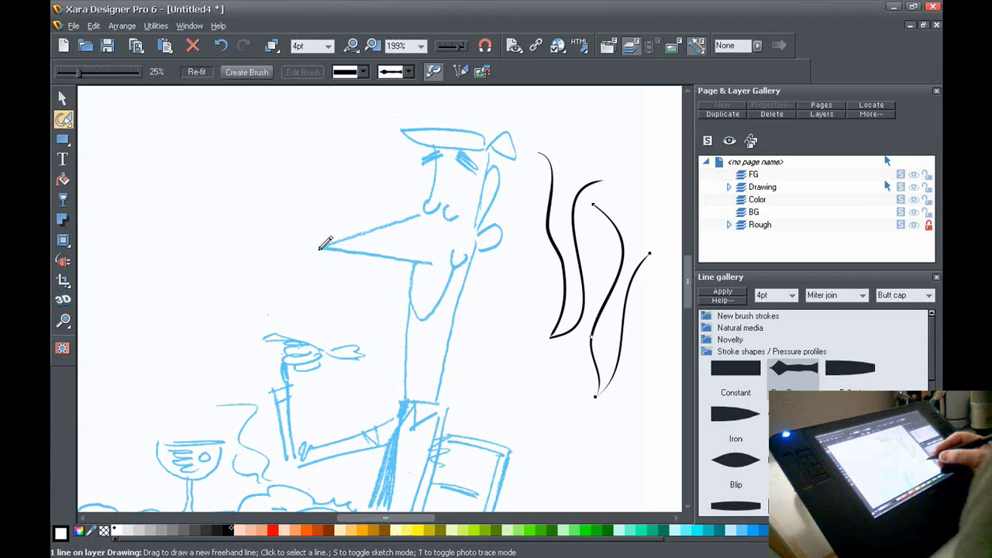
- Trace the upper and lower edges of the man's long nose as one line and reshape the upper edge to match the rough
{"action": "left_click_drag", "start_coordinate": [319, 247], "coordinate": [434, 205]}
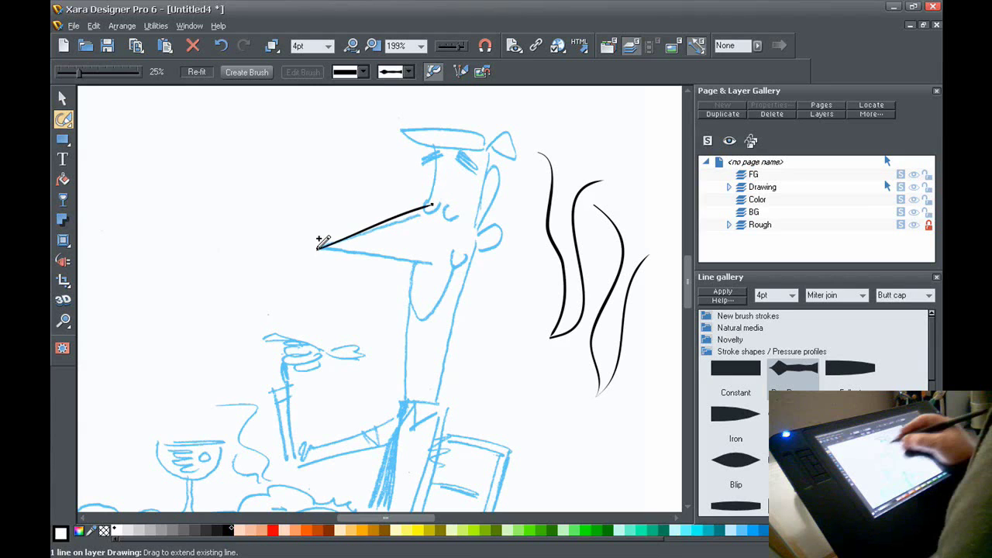
{"action": "left_click_drag", "start_coordinate": [318, 248], "coordinate": [431, 264]}
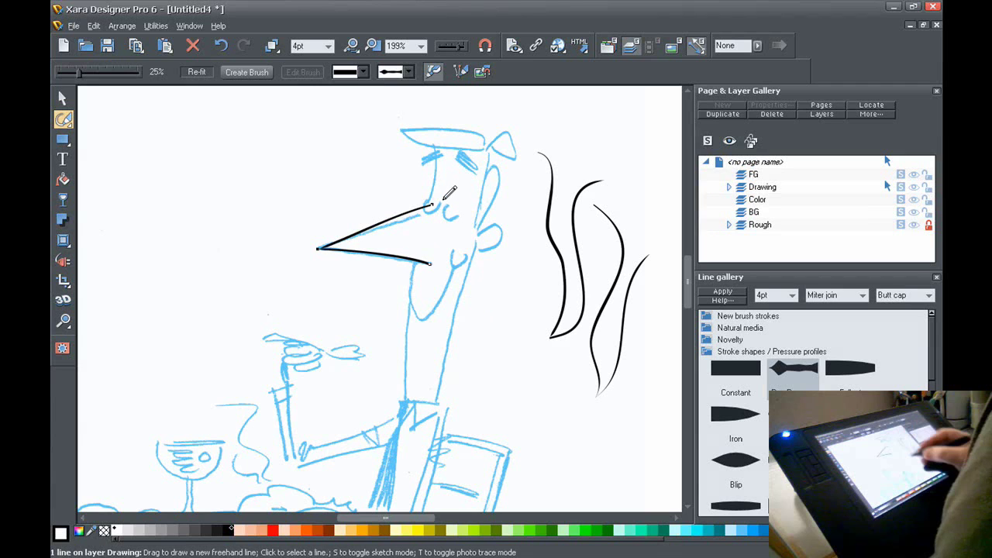
{"action": "key", "text": "F4"}
{"action": "left_click", "coordinate": [432, 207]}
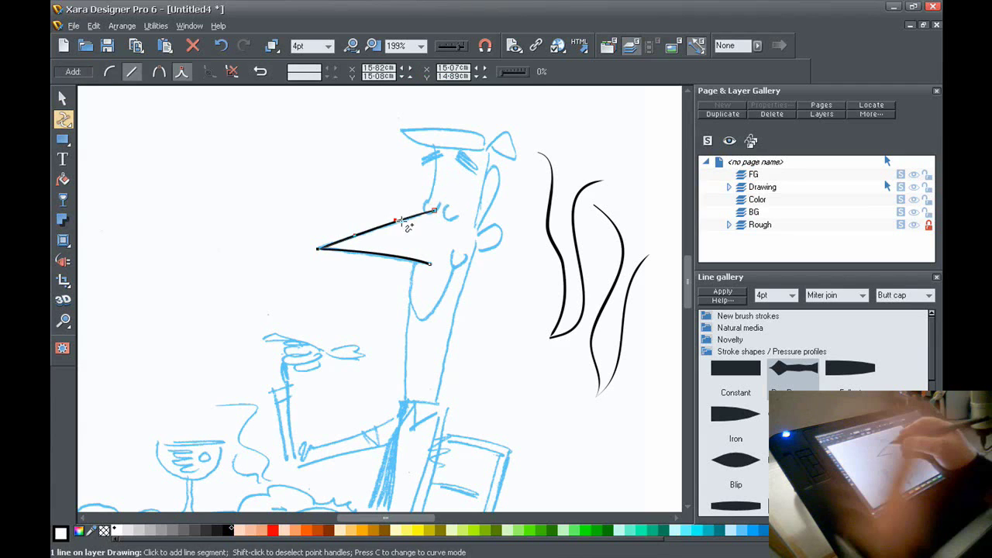
{"action": "left_click_drag", "start_coordinate": [400, 221], "coordinate": [396, 225]}
- Select the nose line together with all the test strokes and delete them
{"action": "key", "text": "space"}
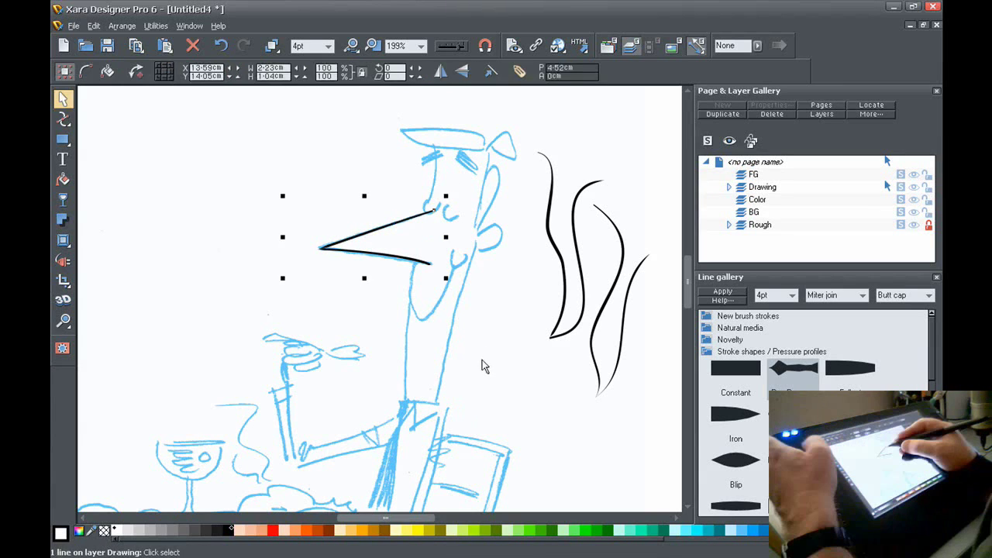
{"action": "left_click", "coordinate": [481, 360]}
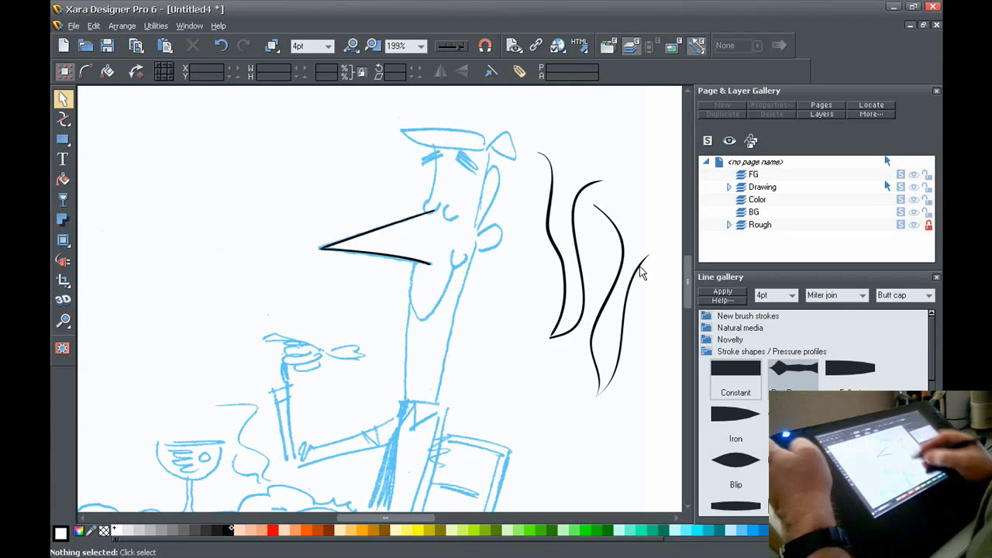
{"action": "mouse_move", "coordinate": [260, 127]}
{"action": "left_mouse_down"}
{"action": "mouse_move", "coordinate": [631, 421]}
{"action": "mouse_move", "coordinate": [663, 419]}
{"action": "left_mouse_up"}
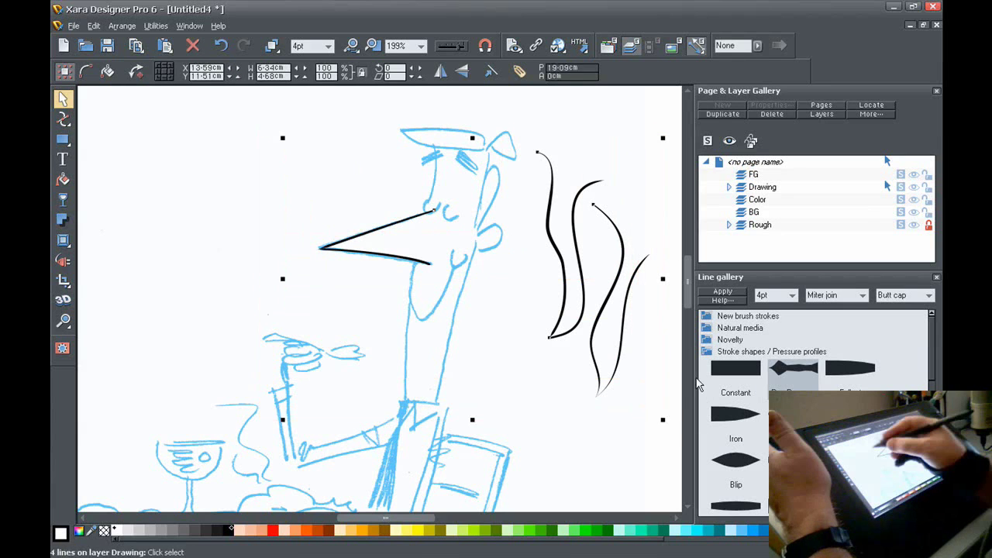
{"action": "key", "text": "Delete"}
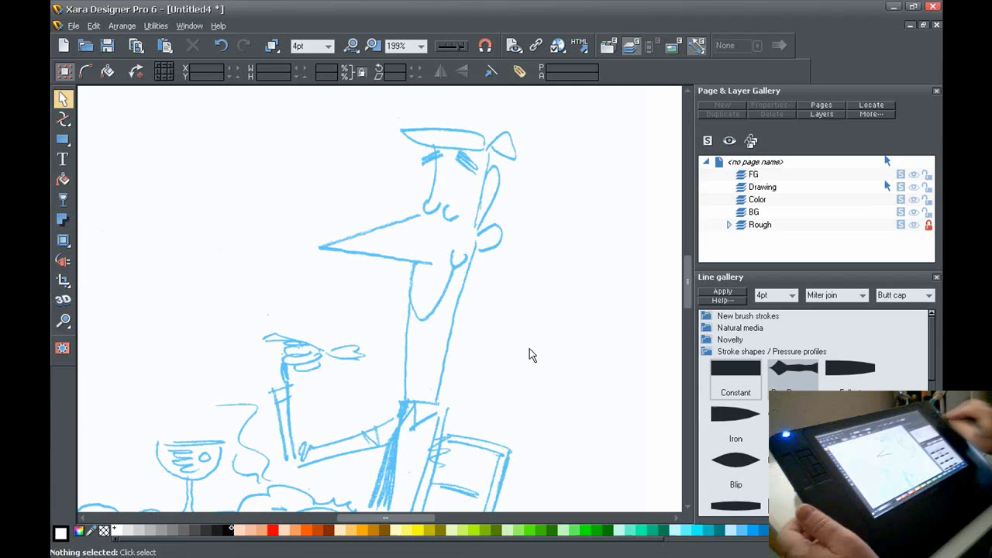
- Hatch short diagonal strokes beside the man's neck with sketch mode on and off, and delete them all
{"action": "left_click", "coordinate": [90, 120]}
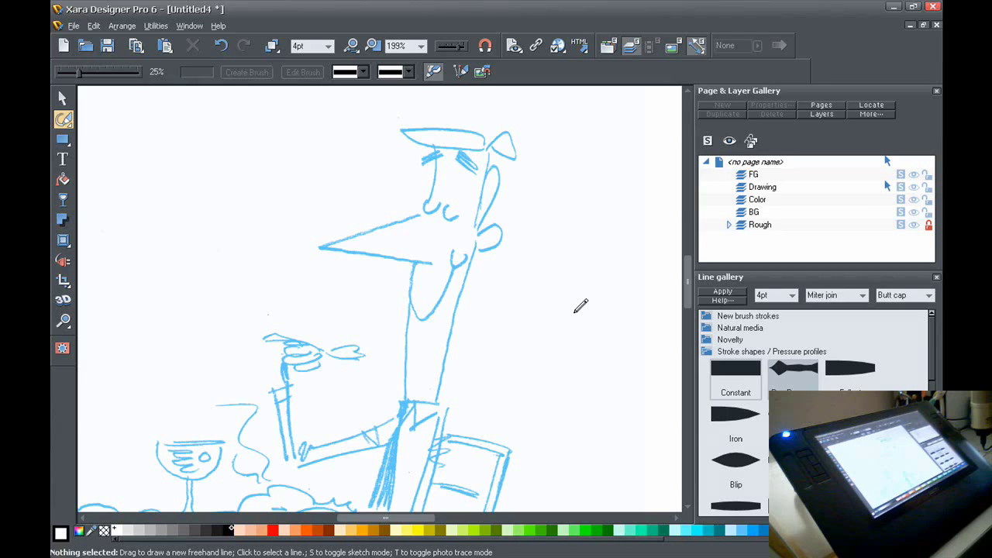
{"action": "key", "text": "t"}
{"action": "mouse_move", "coordinate": [528, 264]}
{"action": "left_mouse_down"}
{"action": "mouse_move", "coordinate": [561, 233]}
{"action": "mouse_move", "coordinate": [557, 246]}
{"action": "mouse_move", "coordinate": [568, 243]}
{"action": "left_mouse_up"}
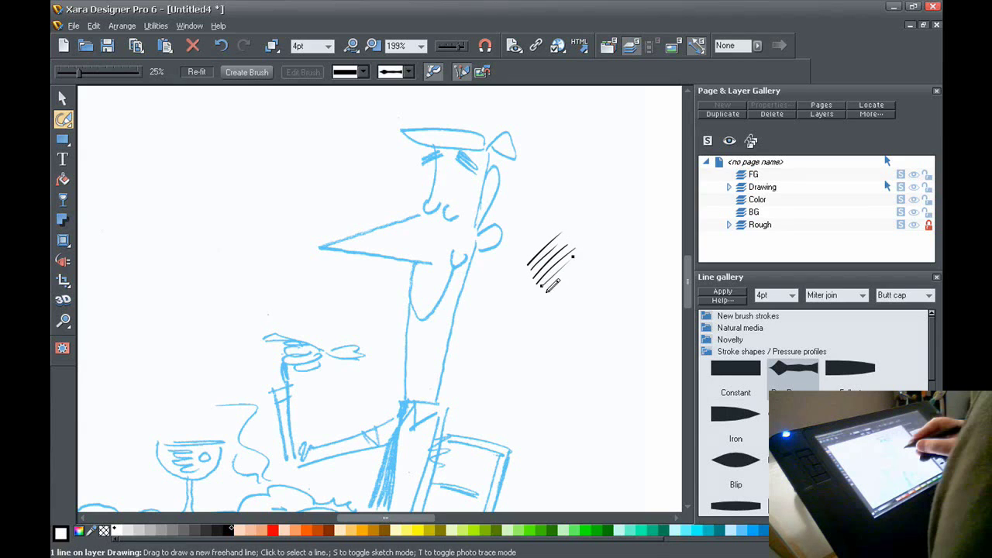
{"action": "mouse_move", "coordinate": [545, 295]}
{"action": "left_mouse_down"}
{"action": "mouse_move", "coordinate": [581, 259]}
{"action": "mouse_move", "coordinate": [584, 268]}
{"action": "left_mouse_up"}
{"action": "left_click", "coordinate": [462, 71]}
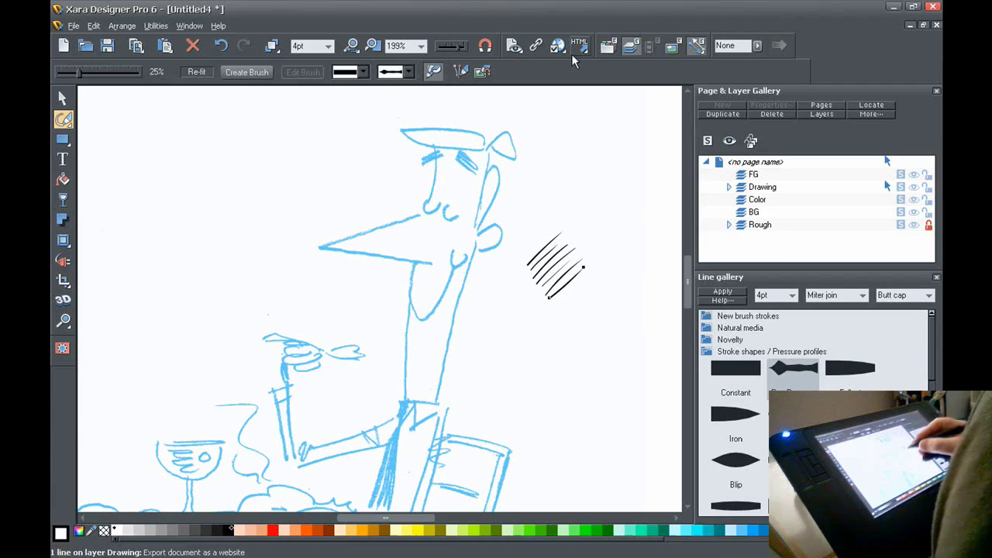
{"action": "mouse_move", "coordinate": [587, 279]}
{"action": "left_mouse_down"}
{"action": "mouse_move", "coordinate": [597, 287]}
{"action": "mouse_move", "coordinate": [577, 321]}
{"action": "left_mouse_up"}
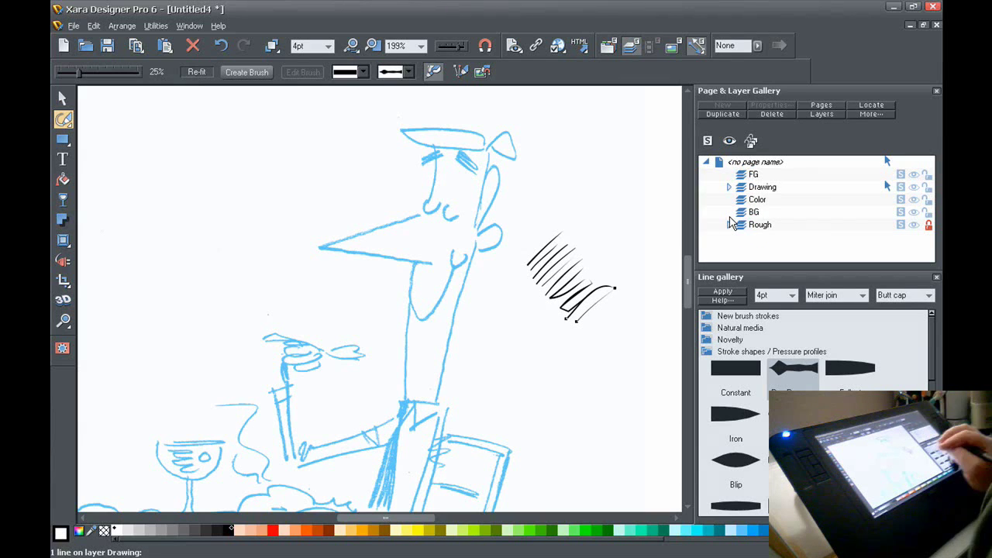
{"action": "left_click", "coordinate": [62, 97]}
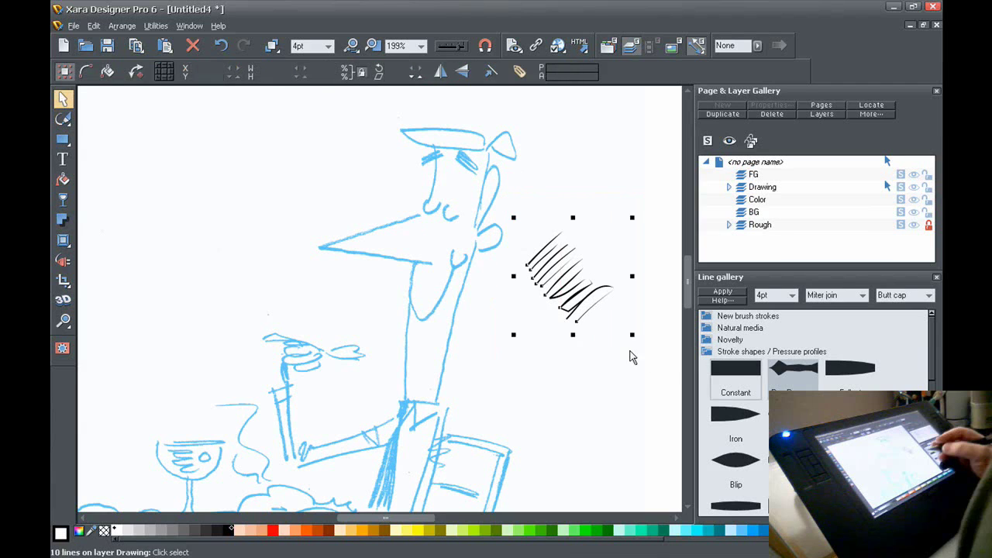
{"action": "key", "text": "Delete"}
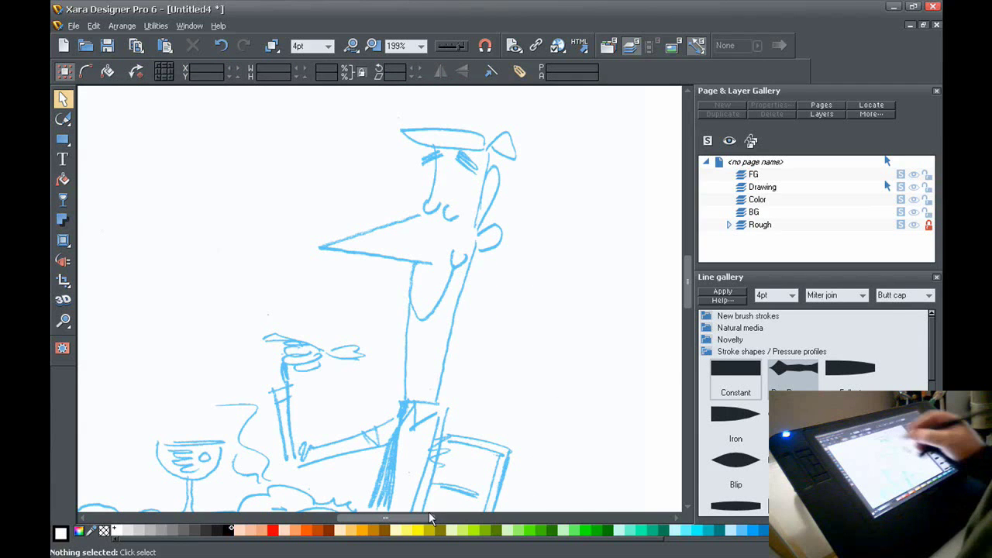
- Over an empty area beside the man, set the freehand line width to 8pt and enable sketch mode
{"action": "left_click_drag", "start_coordinate": [428, 512], "coordinate": [411, 478]}
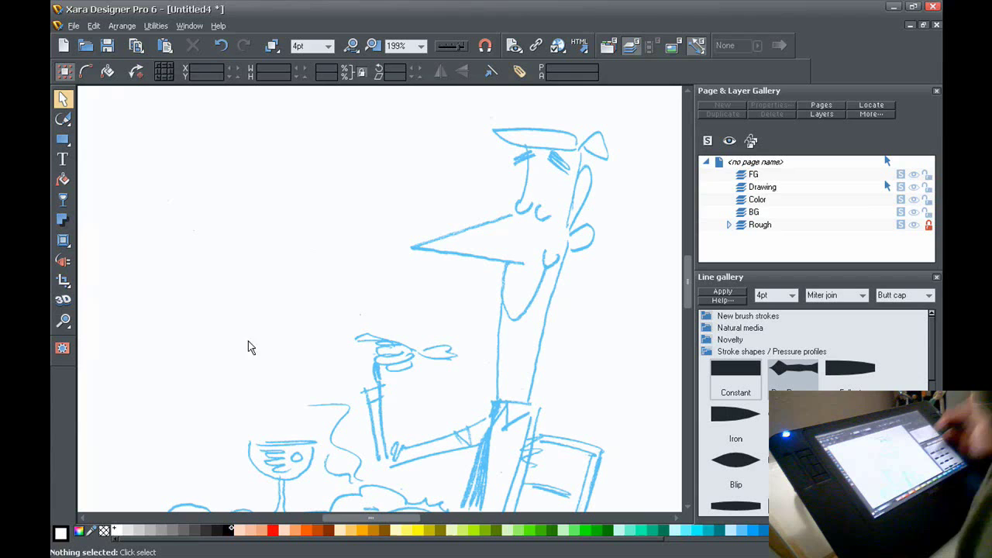
{"action": "left_click", "coordinate": [64, 321]}
{"action": "left_click_drag", "start_coordinate": [177, 138], "coordinate": [378, 317]}
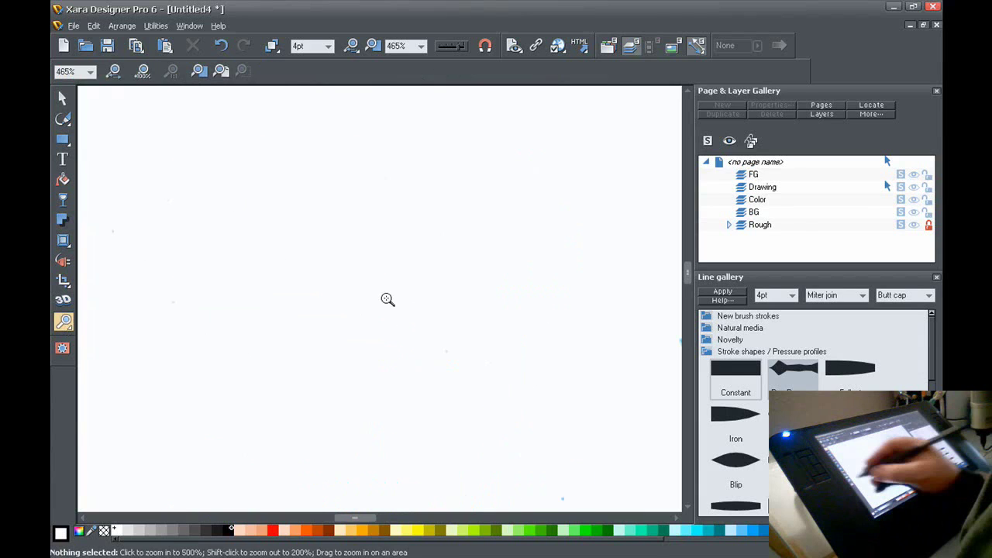
{"action": "left_click", "coordinate": [64, 118]}
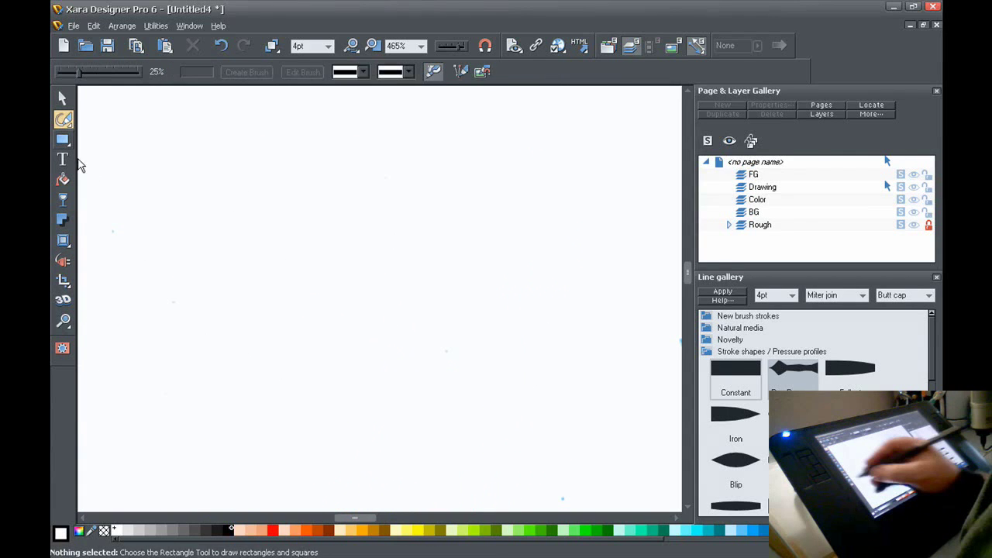
{"action": "left_click", "coordinate": [328, 46]}
{"action": "left_click", "coordinate": [318, 114]}
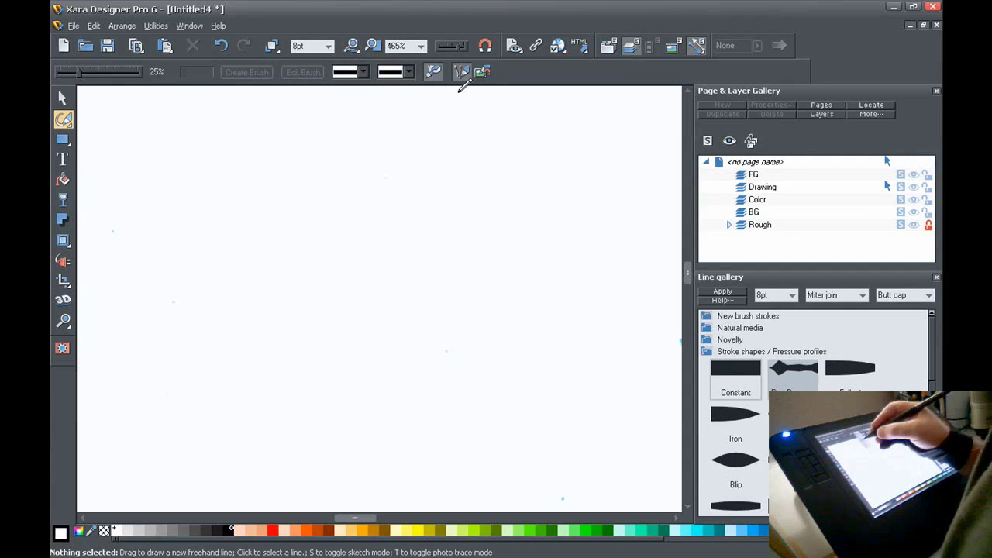
- Draw five diagonal test strokes with varying pen pressure plus one crossing stroke, and examine the crossing stroke's tapered tip up close
{"action": "mouse_move", "coordinate": [289, 148]}
{"action": "left_mouse_down"}
{"action": "mouse_move", "coordinate": [308, 158]}
{"action": "mouse_move", "coordinate": [345, 237]}
{"action": "mouse_move", "coordinate": [390, 287]}
{"action": "mouse_move", "coordinate": [400, 326]}
{"action": "mouse_move", "coordinate": [500, 398]}
{"action": "left_mouse_up"}
{"action": "left_click_drag", "start_coordinate": [357, 130], "coordinate": [512, 332]}
{"action": "mouse_move", "coordinate": [424, 135]}
{"action": "left_mouse_down"}
{"action": "mouse_move", "coordinate": [513, 250]}
{"action": "mouse_move", "coordinate": [547, 320]}
{"action": "left_mouse_up"}
{"action": "left_click_drag", "start_coordinate": [491, 141], "coordinate": [577, 279]}
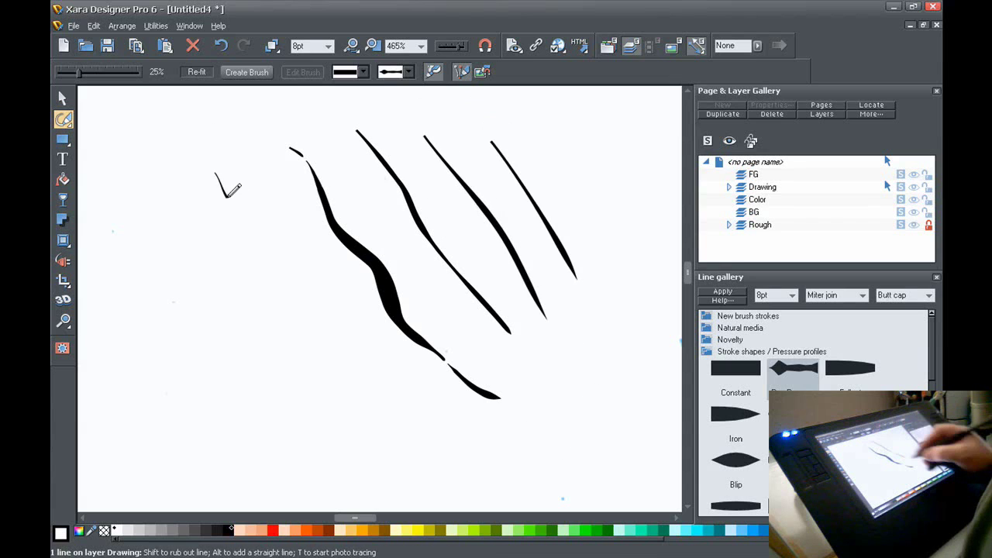
{"action": "left_click_drag", "start_coordinate": [215, 172], "coordinate": [407, 403]}
{"action": "mouse_move", "coordinate": [205, 373]}
{"action": "left_mouse_down"}
{"action": "mouse_move", "coordinate": [388, 248]}
{"action": "mouse_move", "coordinate": [442, 234]}
{"action": "left_mouse_up"}
{"action": "left_click", "coordinate": [63, 320]}
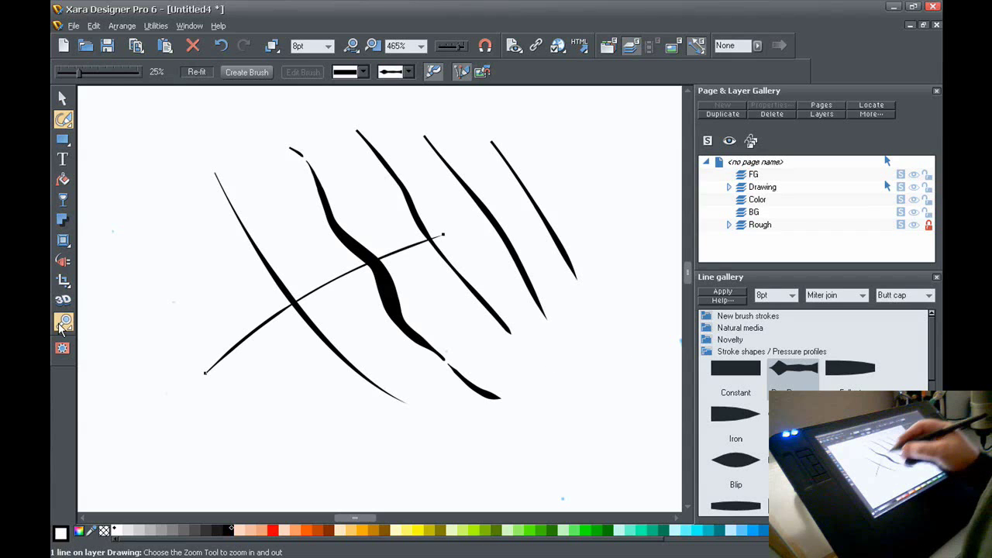
{"action": "mouse_move", "coordinate": [390, 204]}
{"action": "left_mouse_down"}
{"action": "mouse_move", "coordinate": [421, 248]}
{"action": "mouse_move", "coordinate": [481, 272]}
{"action": "left_mouse_up"}
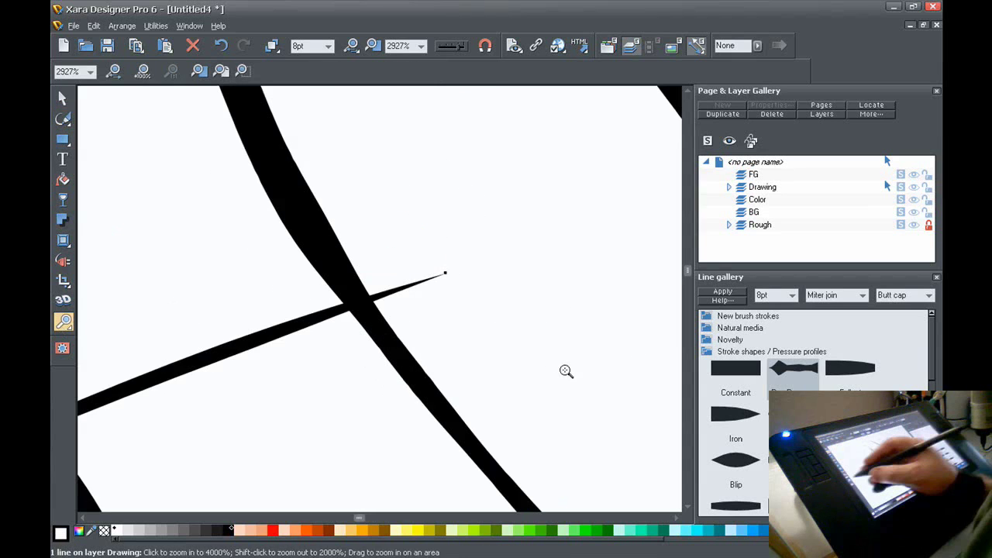
{"action": "left_click", "coordinate": [352, 46]}
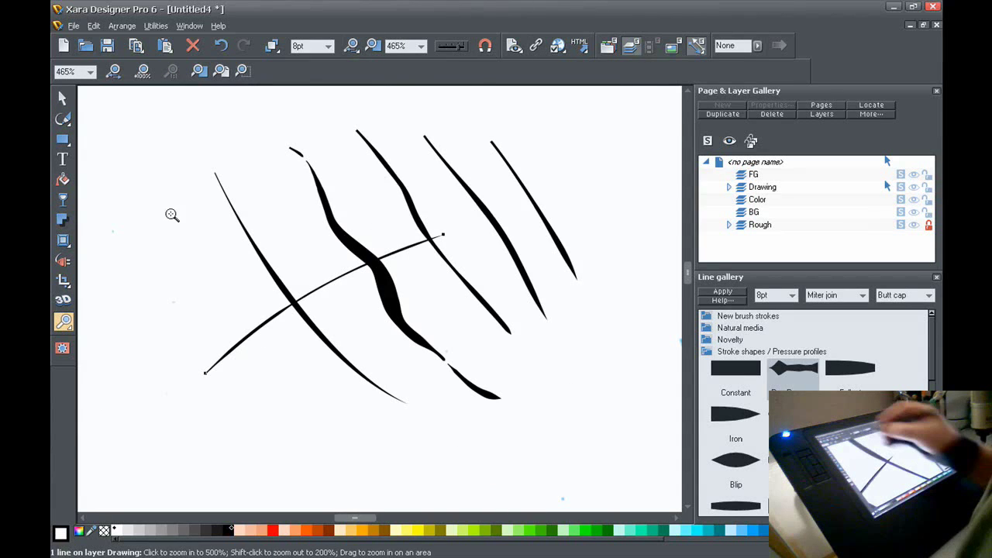
- Fill the test area with eight wavy freehand strokes of varying pressure between and over the diagonal ones
{"action": "left_click", "coordinate": [63, 118]}
{"action": "mouse_move", "coordinate": [551, 138]}
{"action": "left_mouse_down"}
{"action": "mouse_move", "coordinate": [590, 163]}
{"action": "mouse_move", "coordinate": [610, 234]}
{"action": "mouse_move", "coordinate": [608, 341]}
{"action": "mouse_move", "coordinate": [622, 410]}
{"action": "left_mouse_up"}
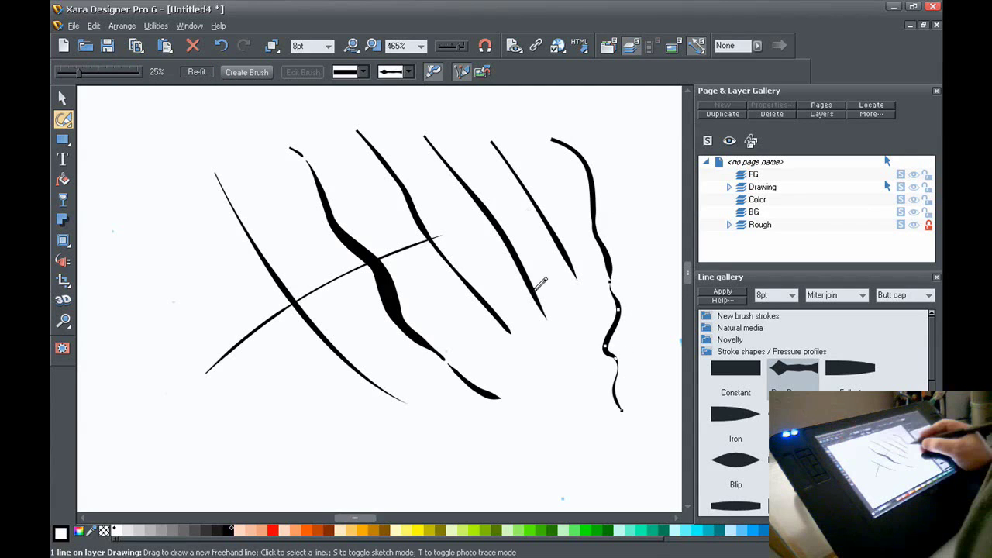
{"action": "mouse_move", "coordinate": [519, 221]}
{"action": "left_mouse_down"}
{"action": "mouse_move", "coordinate": [540, 249]}
{"action": "mouse_move", "coordinate": [580, 356]}
{"action": "mouse_move", "coordinate": [602, 399]}
{"action": "left_mouse_up"}
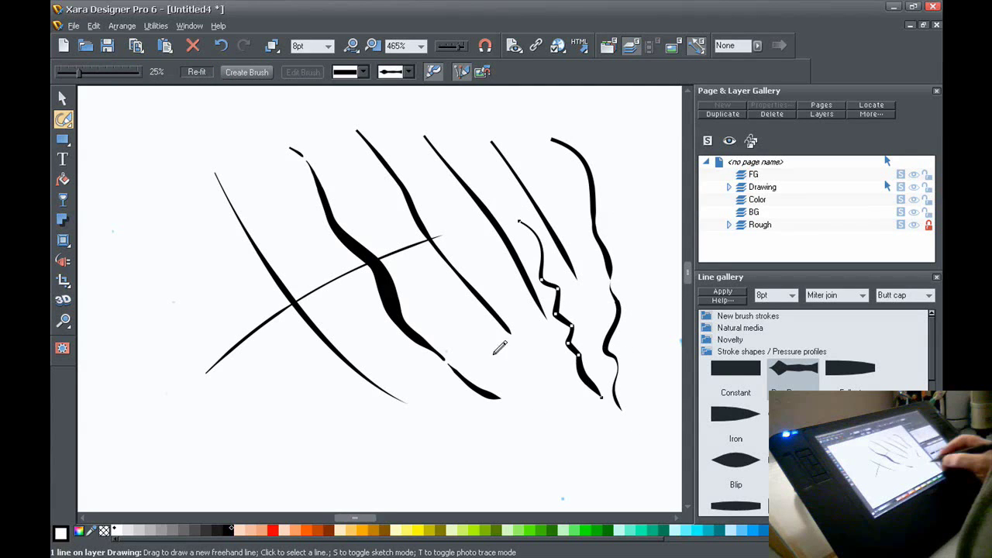
{"action": "left_click_drag", "start_coordinate": [432, 300], "coordinate": [559, 425]}
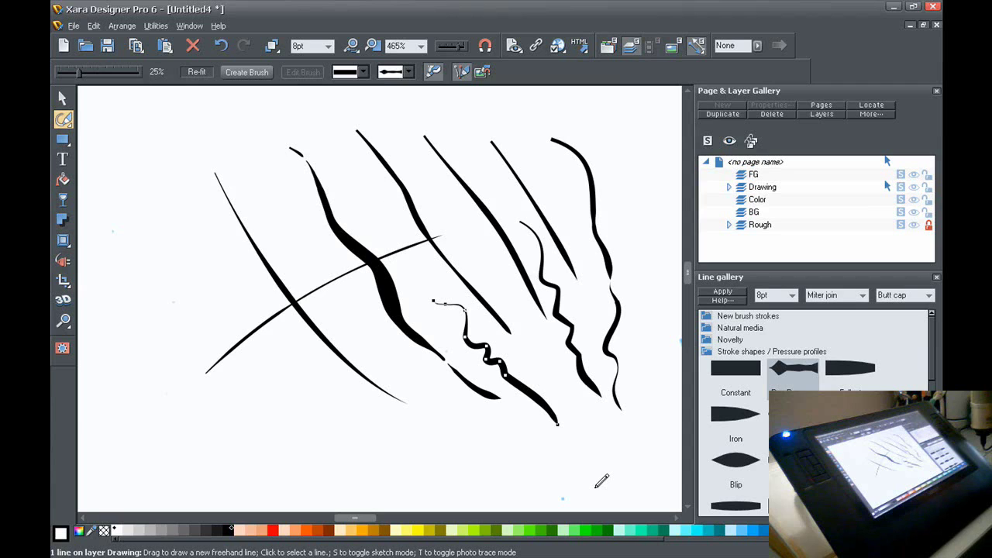
{"action": "mouse_move", "coordinate": [370, 204]}
{"action": "left_mouse_down"}
{"action": "mouse_move", "coordinate": [391, 245]}
{"action": "mouse_move", "coordinate": [453, 332]}
{"action": "left_mouse_up"}
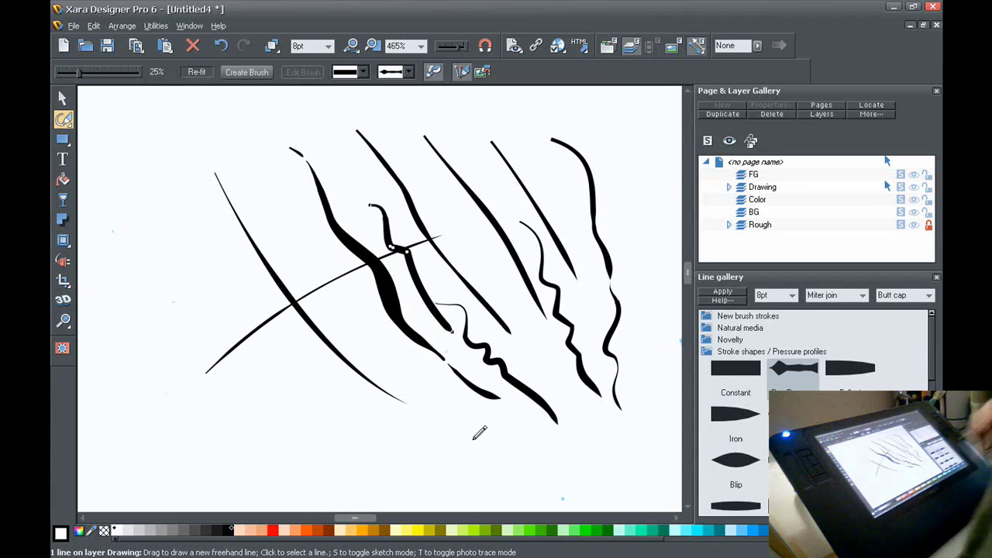
{"action": "left_click_drag", "start_coordinate": [303, 255], "coordinate": [411, 360]}
{"action": "mouse_move", "coordinate": [284, 363]}
{"action": "left_mouse_down"}
{"action": "mouse_move", "coordinate": [289, 383]}
{"action": "mouse_move", "coordinate": [410, 443]}
{"action": "left_mouse_up"}
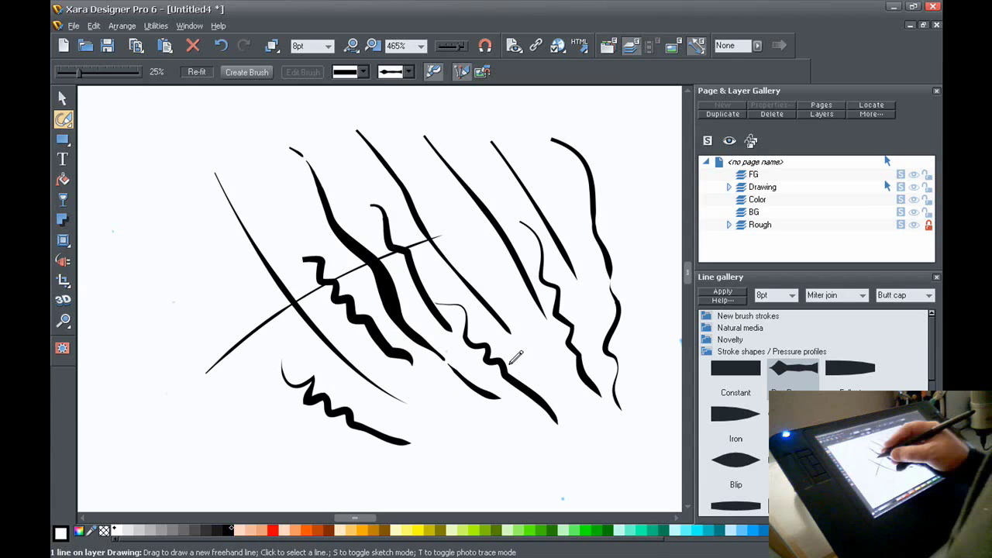
{"action": "mouse_move", "coordinate": [453, 224]}
{"action": "left_mouse_down"}
{"action": "mouse_move", "coordinate": [503, 285]}
{"action": "mouse_move", "coordinate": [566, 421]}
{"action": "mouse_move", "coordinate": [600, 450]}
{"action": "left_mouse_up"}
{"action": "mouse_move", "coordinate": [532, 159]}
{"action": "left_mouse_down"}
{"action": "mouse_move", "coordinate": [534, 247]}
{"action": "mouse_move", "coordinate": [593, 350]}
{"action": "left_mouse_up"}
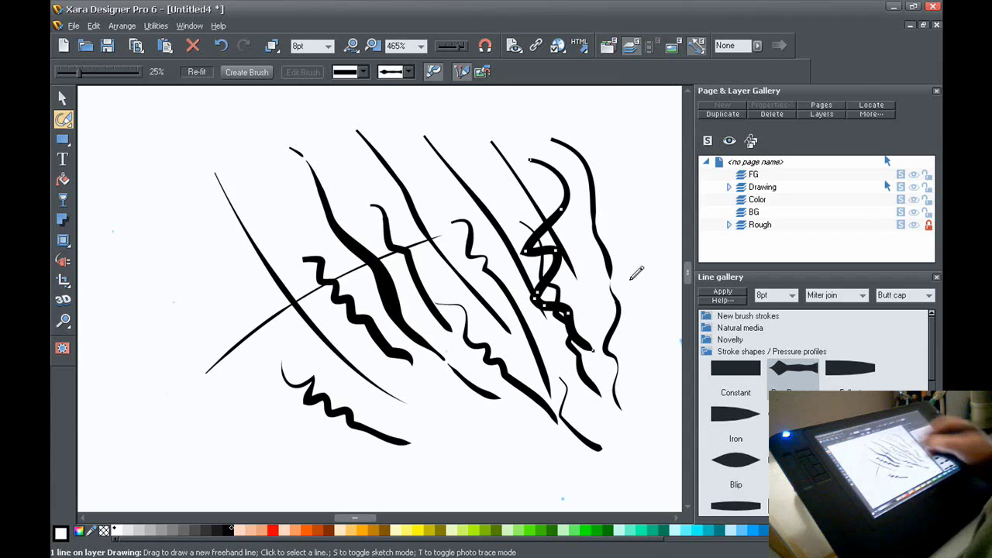
{"action": "left_click", "coordinate": [63, 97]}
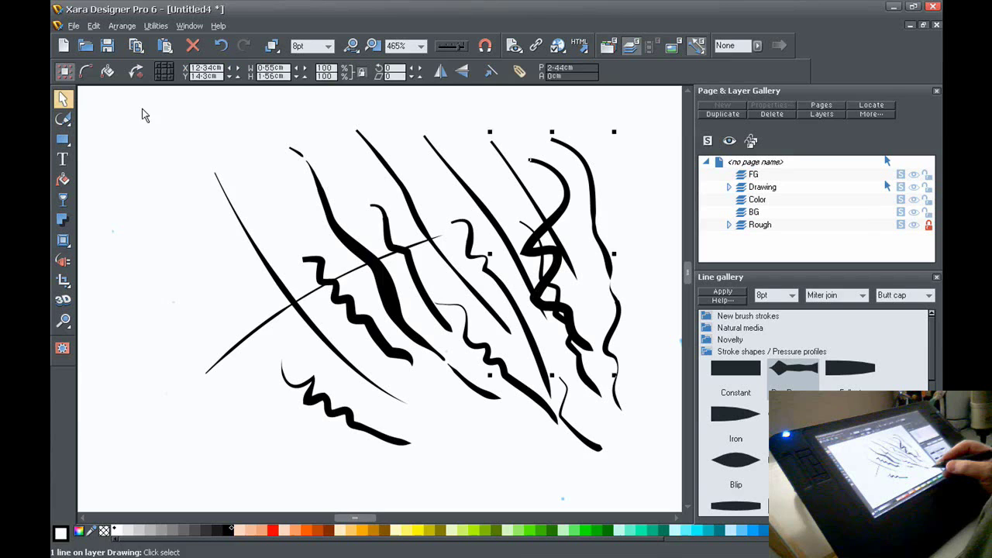
- Delete all the diagonal and wavy test strokes beside the man
{"action": "mouse_move", "coordinate": [123, 115]}
{"action": "left_mouse_down"}
{"action": "mouse_move", "coordinate": [433, 286]}
{"action": "mouse_move", "coordinate": [634, 462]}
{"action": "left_mouse_up"}
{"action": "key", "text": "Delete"}
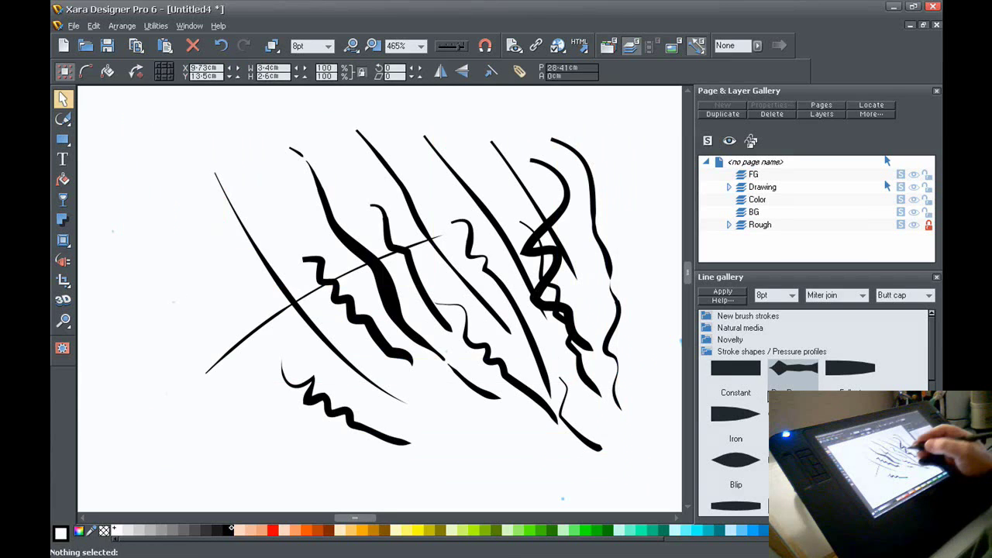
- Draw one S-shaped test stroke with varying pen pressure, and try it at line widths of 4pt and 12pt
{"action": "left_click", "coordinate": [63, 119]}
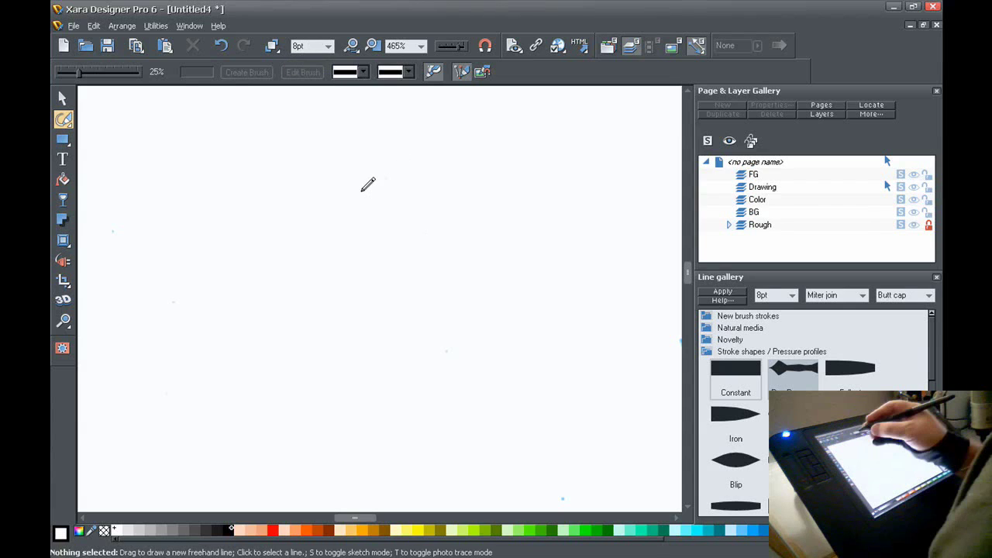
{"action": "mouse_move", "coordinate": [362, 191]}
{"action": "left_mouse_down"}
{"action": "mouse_move", "coordinate": [388, 204]}
{"action": "mouse_move", "coordinate": [428, 310]}
{"action": "mouse_move", "coordinate": [466, 332]}
{"action": "mouse_move", "coordinate": [485, 370]}
{"action": "mouse_move", "coordinate": [485, 411]}
{"action": "left_mouse_up"}
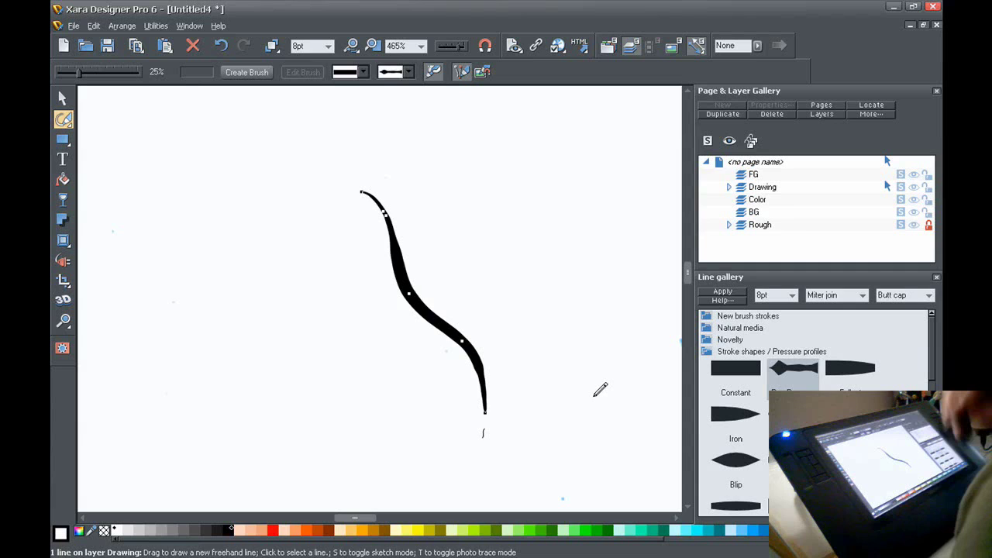
{"action": "left_click", "coordinate": [329, 46]}
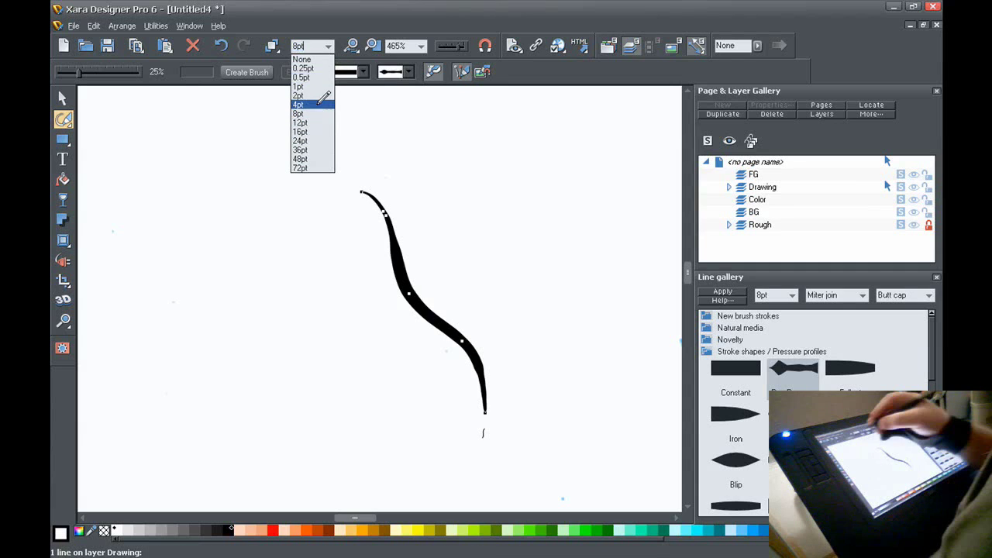
{"action": "left_click", "coordinate": [321, 105]}
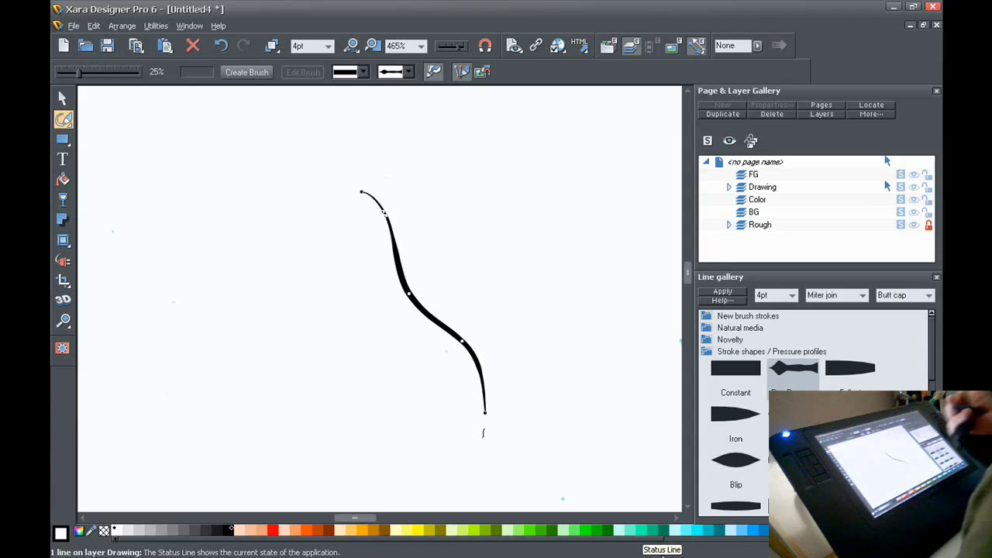
{"action": "left_click", "coordinate": [329, 47]}
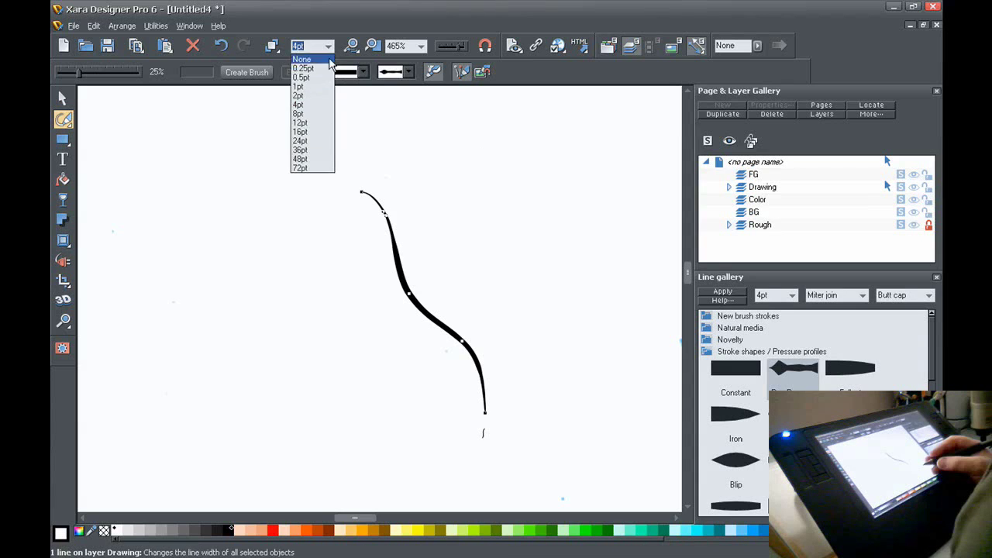
{"action": "left_click", "coordinate": [325, 124]}
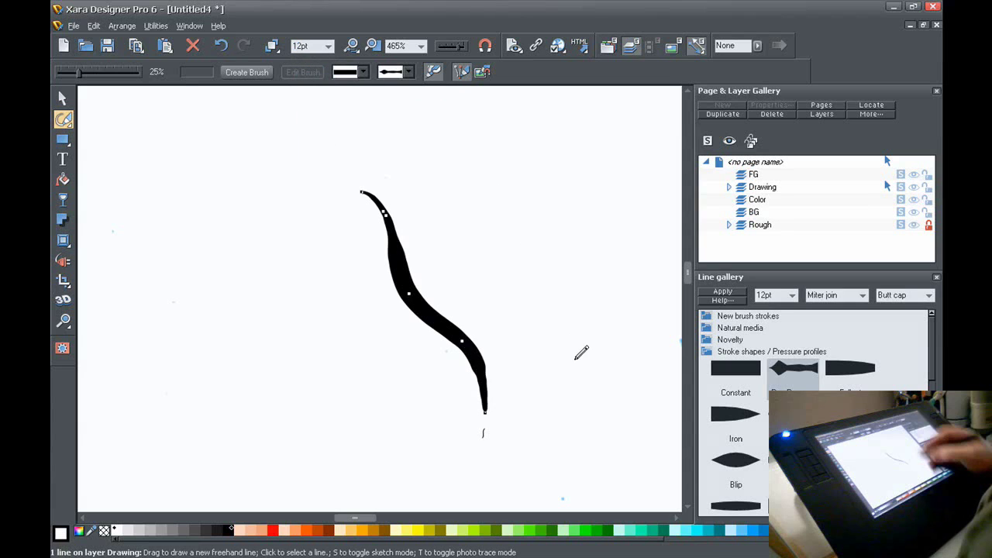
- Delete the S-shaped test stroke together with the tiny mark beneath it
{"action": "left_click", "coordinate": [63, 98]}
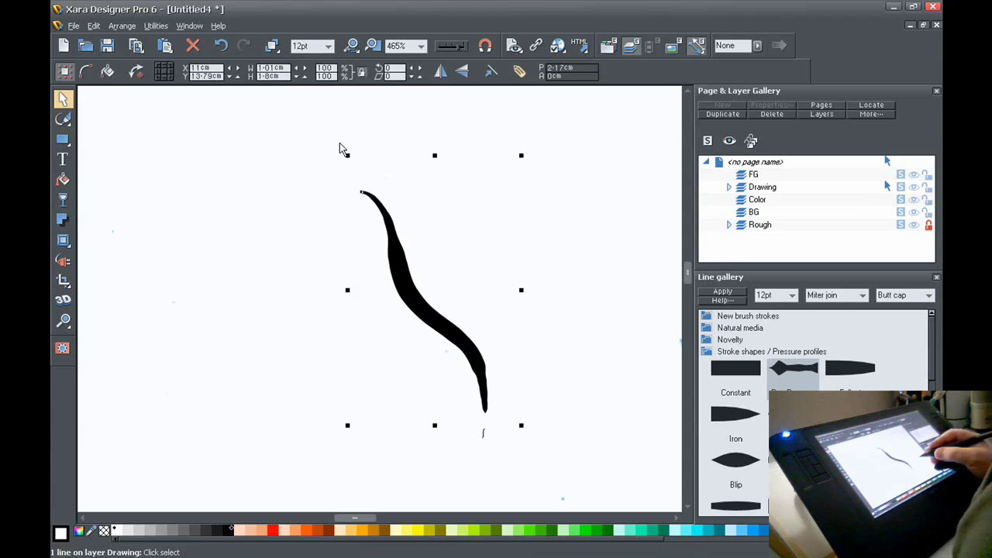
{"action": "mouse_move", "coordinate": [304, 147]}
{"action": "left_mouse_down"}
{"action": "mouse_move", "coordinate": [328, 235]}
{"action": "mouse_move", "coordinate": [576, 468]}
{"action": "left_mouse_up"}
{"action": "key", "text": "Delete"}
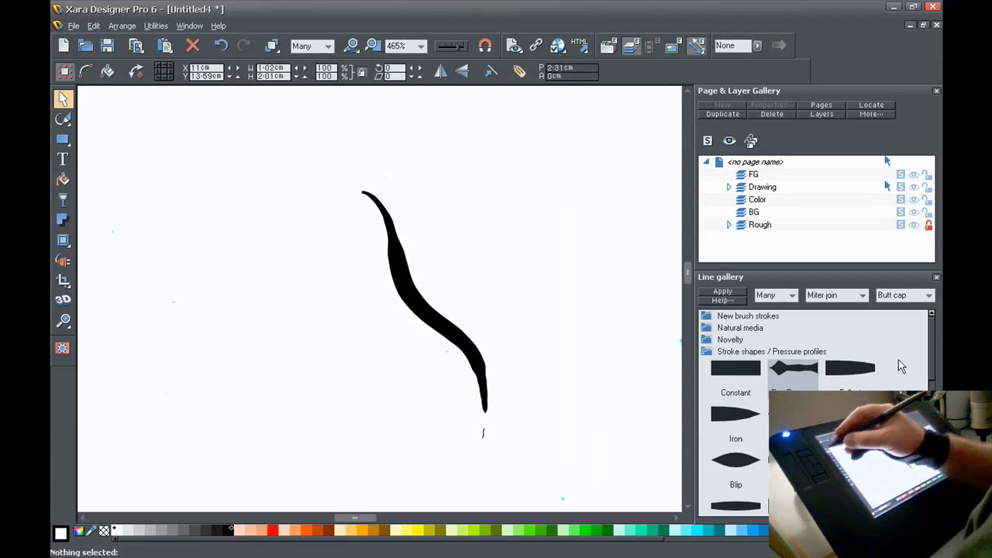
- Return to the whole sketch, set the freehand line width to 4pt, and ink the small round ear loop behind the head
{"action": "left_click", "coordinate": [374, 46]}
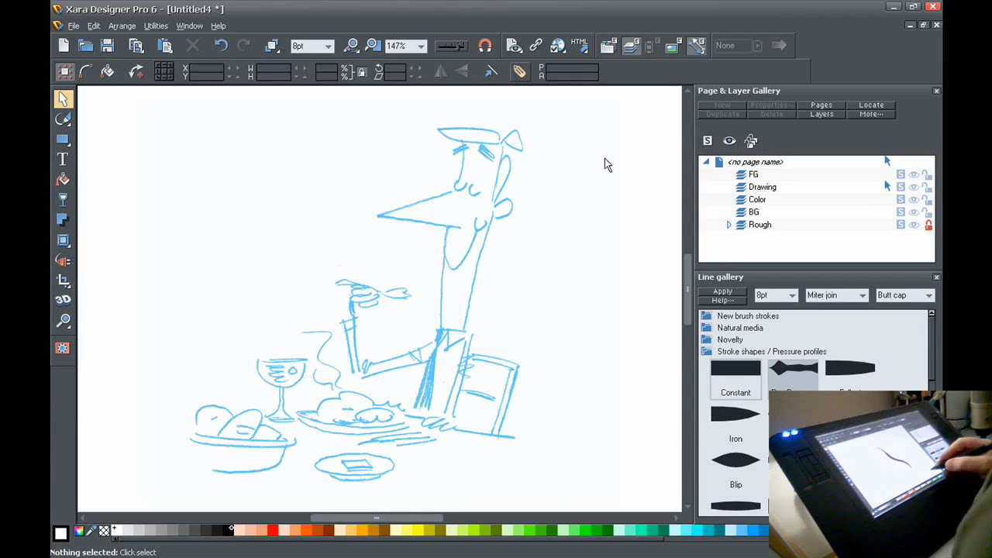
{"action": "left_click", "coordinate": [63, 118]}
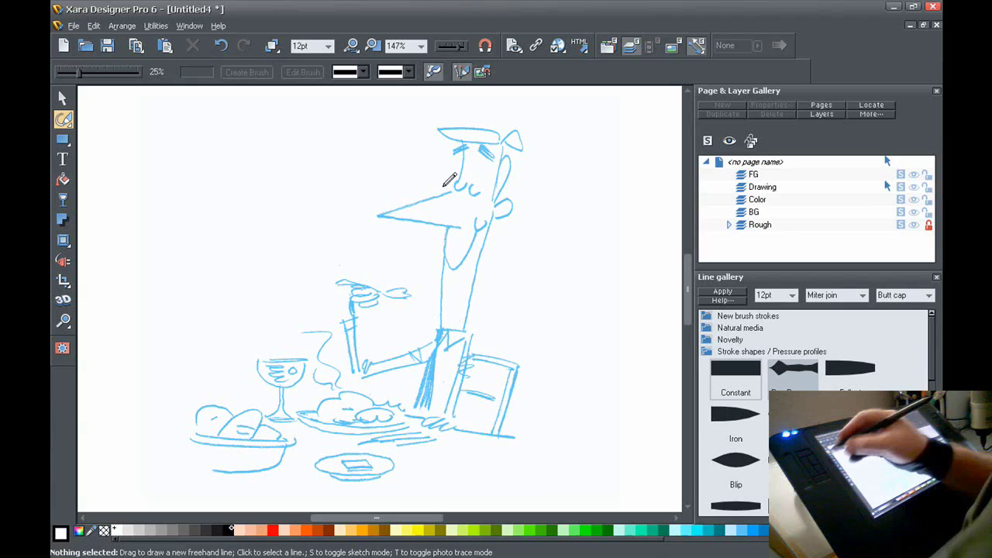
{"action": "left_click", "coordinate": [329, 46]}
{"action": "left_click", "coordinate": [325, 105]}
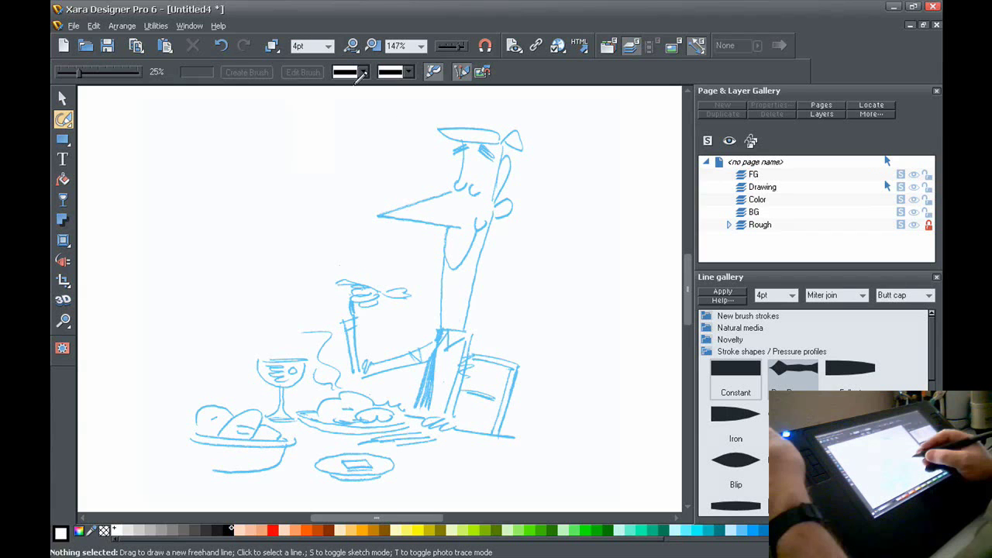
{"action": "scroll", "coordinate": [509, 217], "scroll_direction": "up", "scroll_amount": 3}
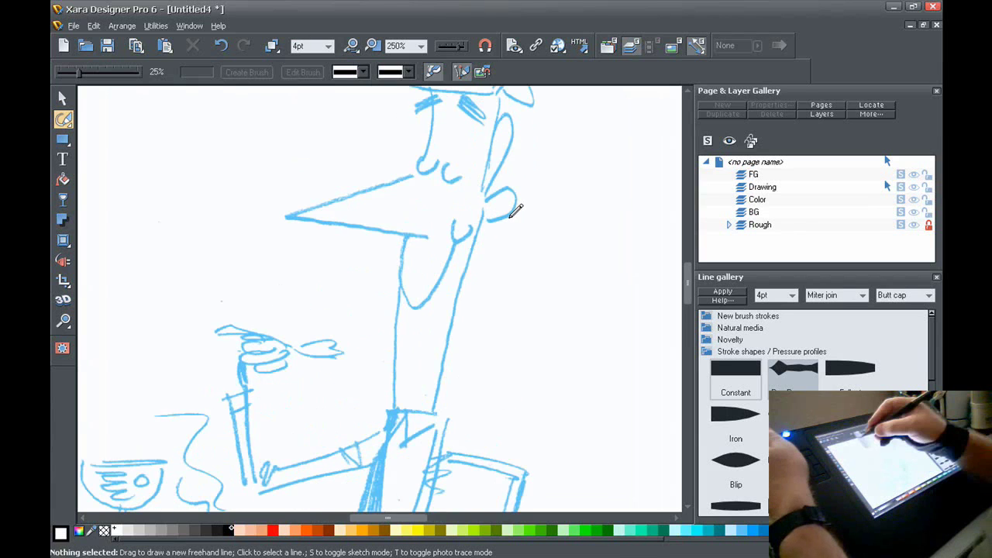
{"action": "mouse_move", "coordinate": [486, 199]}
{"action": "left_mouse_down"}
{"action": "mouse_move", "coordinate": [521, 189]}
{"action": "mouse_move", "coordinate": [496, 221]}
{"action": "mouse_move", "coordinate": [484, 211]}
{"action": "left_mouse_up"}
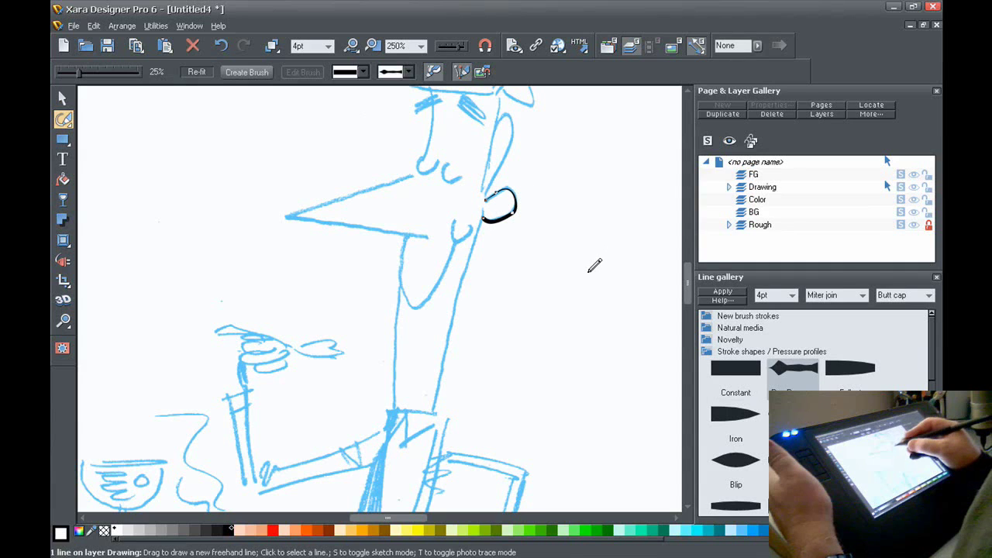
- Reshape the inked ear's curve so its outer edge bulges smoothly, and deselect it
{"action": "key", "text": "F4"}
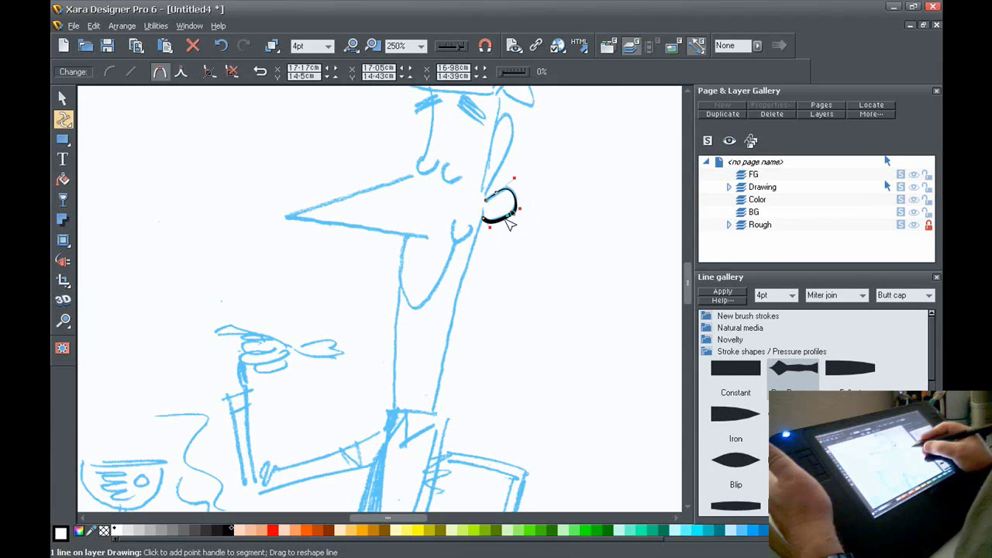
{"action": "left_click_drag", "start_coordinate": [510, 217], "coordinate": [520, 201]}
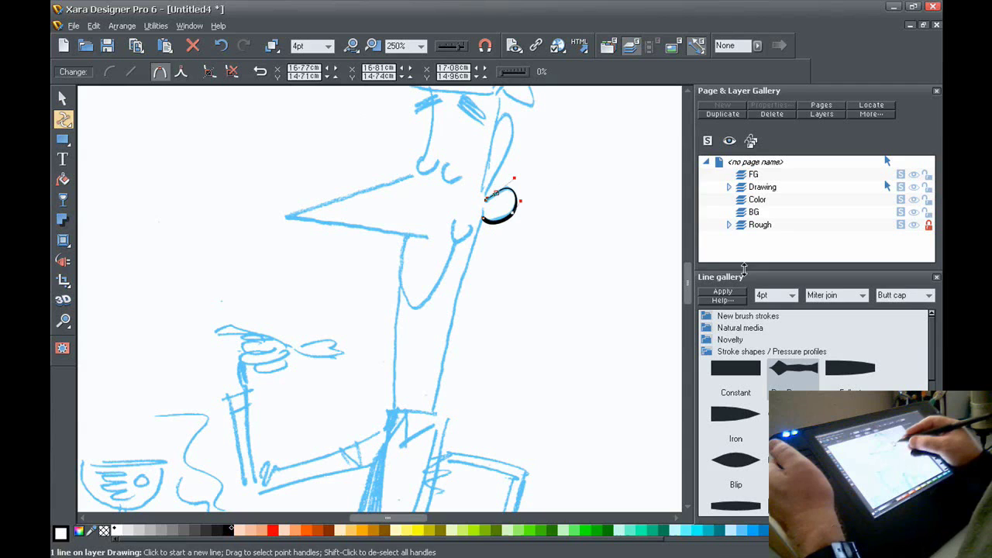
{"action": "key", "text": "ctrl+z"}
{"action": "left_click_drag", "start_coordinate": [506, 202], "coordinate": [516, 196]}
{"action": "key", "text": "space"}
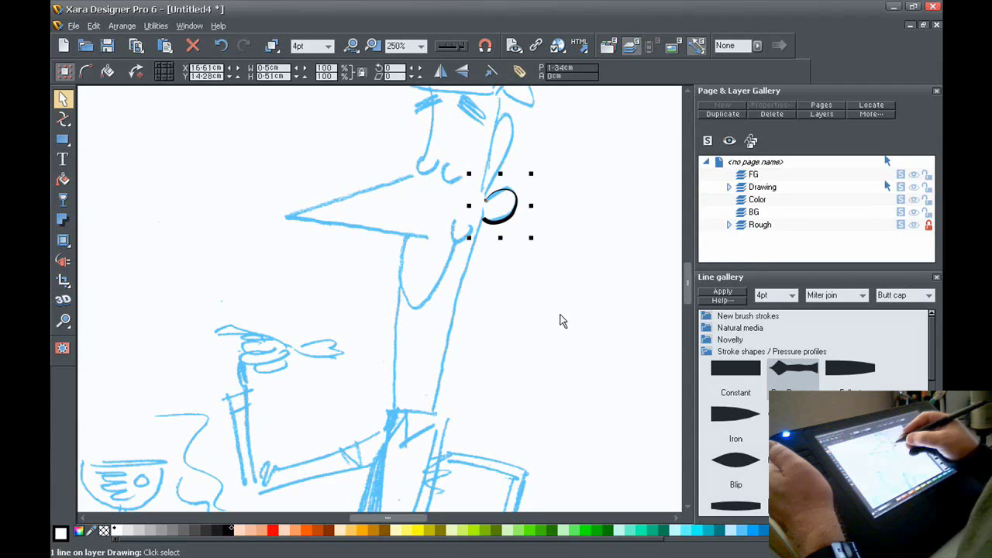
{"action": "left_click", "coordinate": [565, 316]}
- Ink the pointed tuft behind the cap with curved 4pt freehand strokes for its upper and lower edges
{"action": "key", "text": "F3"}
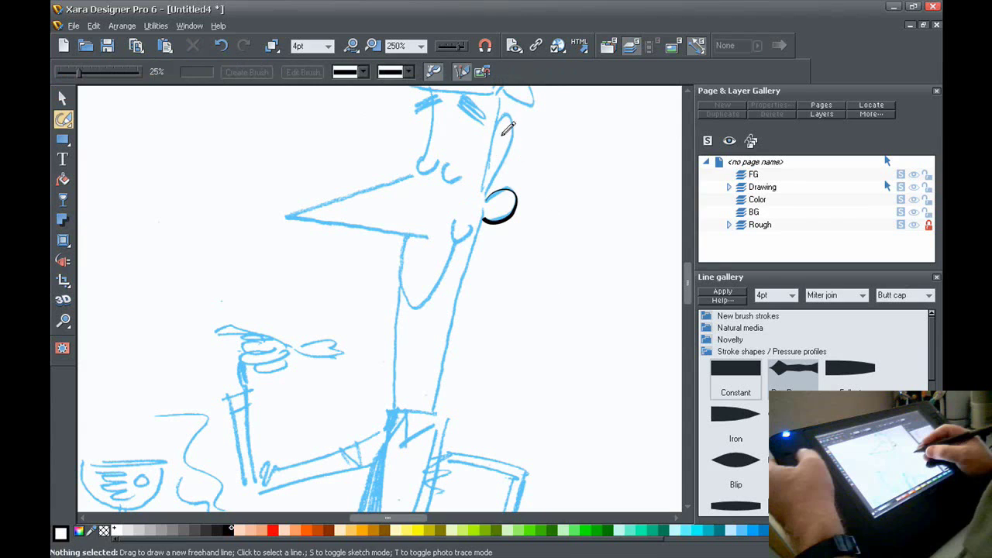
{"action": "left_click_drag", "start_coordinate": [686, 294], "coordinate": [686, 285]}
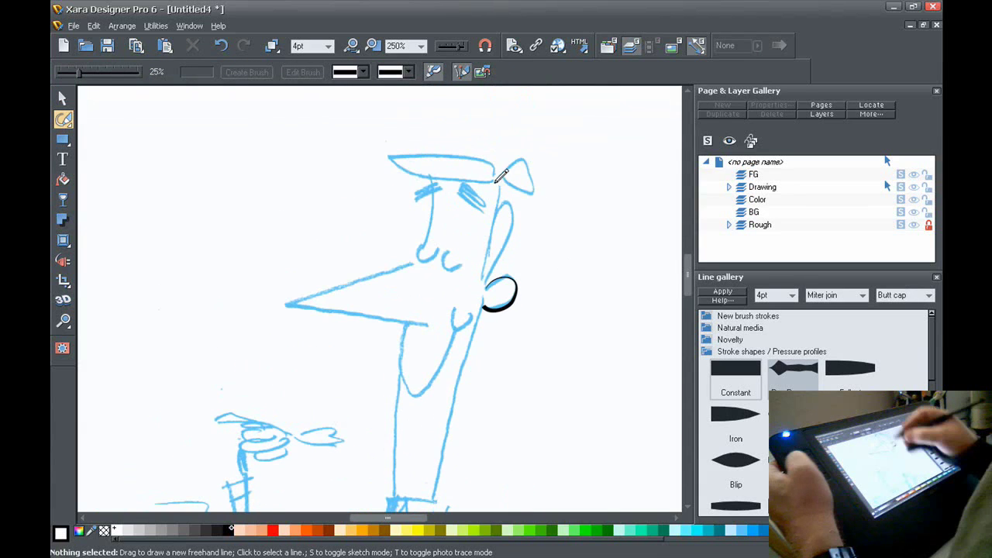
{"action": "mouse_move", "coordinate": [499, 178]}
{"action": "left_mouse_down"}
{"action": "mouse_move", "coordinate": [529, 151]}
{"action": "mouse_move", "coordinate": [541, 169]}
{"action": "mouse_move", "coordinate": [539, 200]}
{"action": "mouse_move", "coordinate": [498, 183]}
{"action": "mouse_move", "coordinate": [544, 191]}
{"action": "left_mouse_up"}
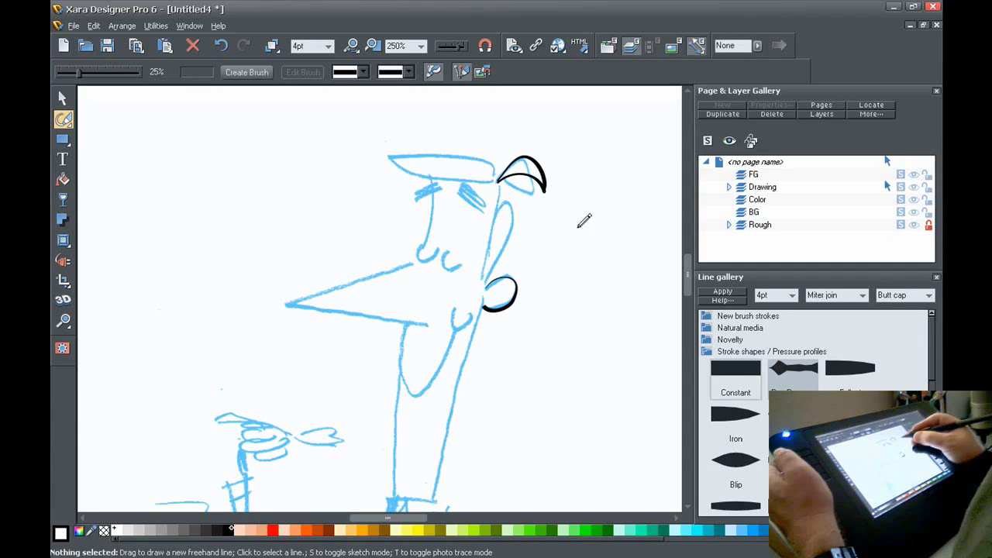
- Set the freehand line width to 8pt and ink the back of the head and the narrow hair loop behind it
{"action": "left_click", "coordinate": [314, 45]}
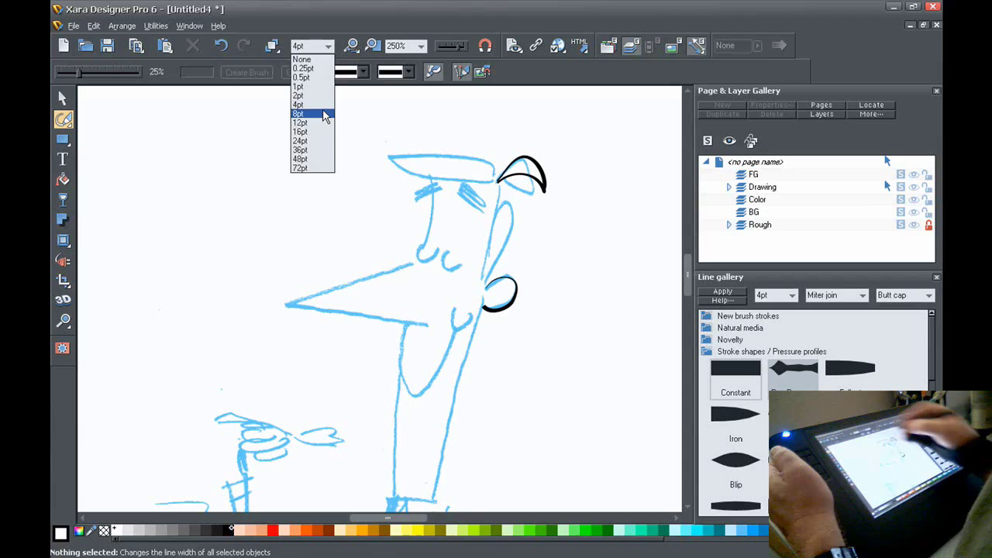
{"action": "left_click", "coordinate": [325, 115]}
{"action": "left_click_drag", "start_coordinate": [498, 183], "coordinate": [497, 207]}
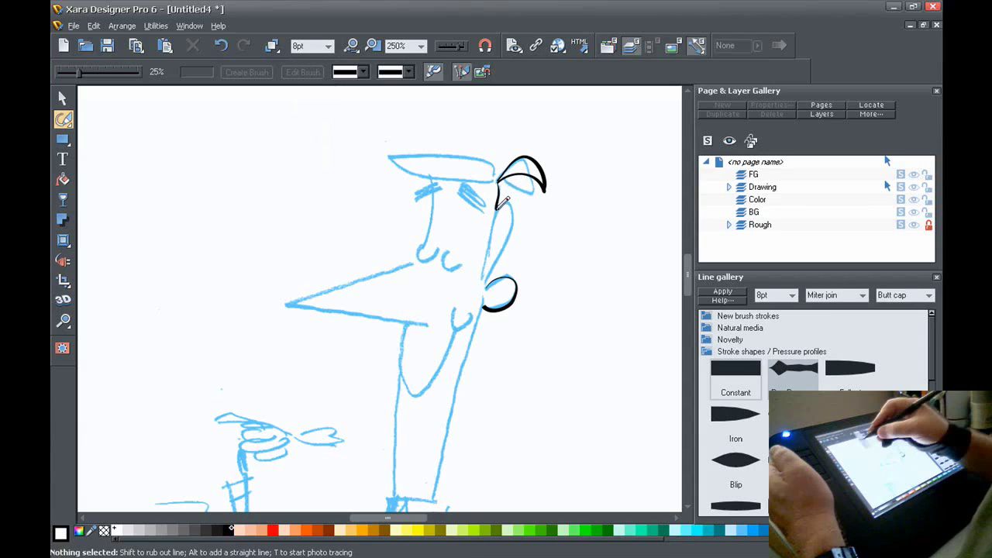
{"action": "left_click_drag", "start_coordinate": [493, 251], "coordinate": [484, 286]}
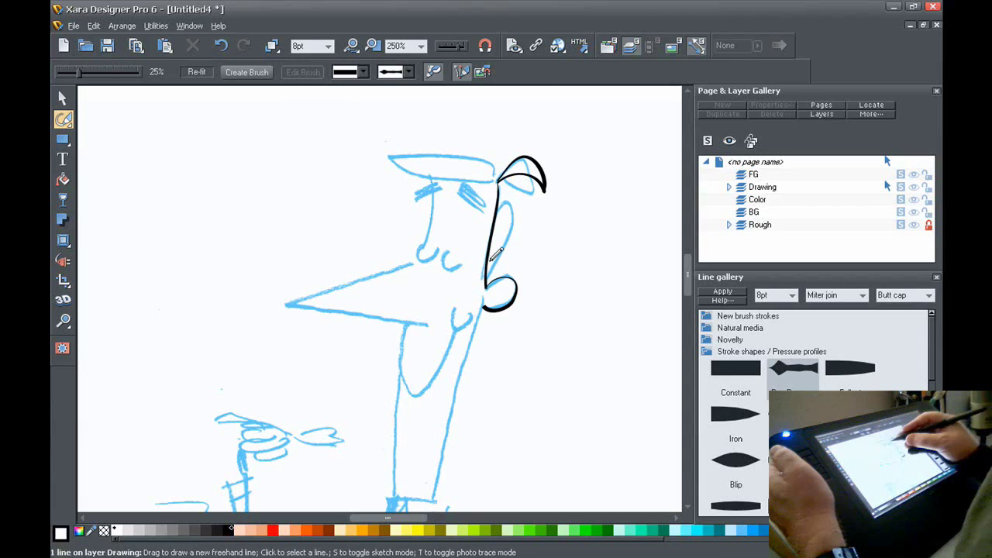
{"action": "mouse_move", "coordinate": [504, 200]}
{"action": "left_mouse_down"}
{"action": "mouse_move", "coordinate": [515, 188]}
{"action": "mouse_move", "coordinate": [522, 225]}
{"action": "left_mouse_up"}
{"action": "left_click_drag", "start_coordinate": [496, 264], "coordinate": [487, 281]}
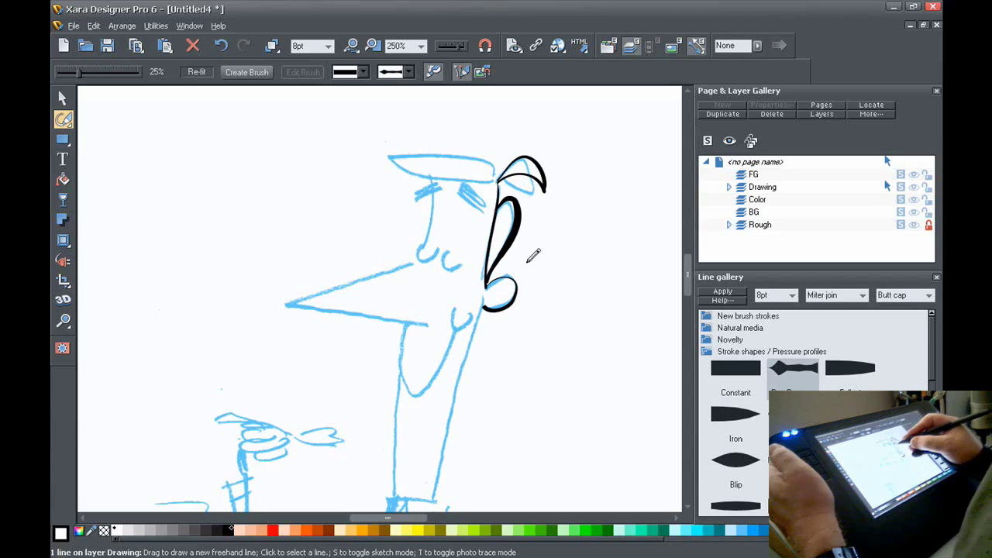
- Ink the flat cap's upper and lower edges with thick 8pt freehand strokes meeting at its pointed front
{"action": "mouse_move", "coordinate": [393, 156]}
{"action": "left_mouse_down"}
{"action": "mouse_move", "coordinate": [496, 180]}
{"action": "mouse_move", "coordinate": [540, 159]}
{"action": "left_mouse_up"}
{"action": "mouse_move", "coordinate": [390, 152]}
{"action": "left_mouse_down"}
{"action": "mouse_move", "coordinate": [486, 155]}
{"action": "mouse_move", "coordinate": [502, 180]}
{"action": "mouse_move", "coordinate": [469, 161]}
{"action": "left_mouse_up"}
{"action": "key", "text": "F4"}
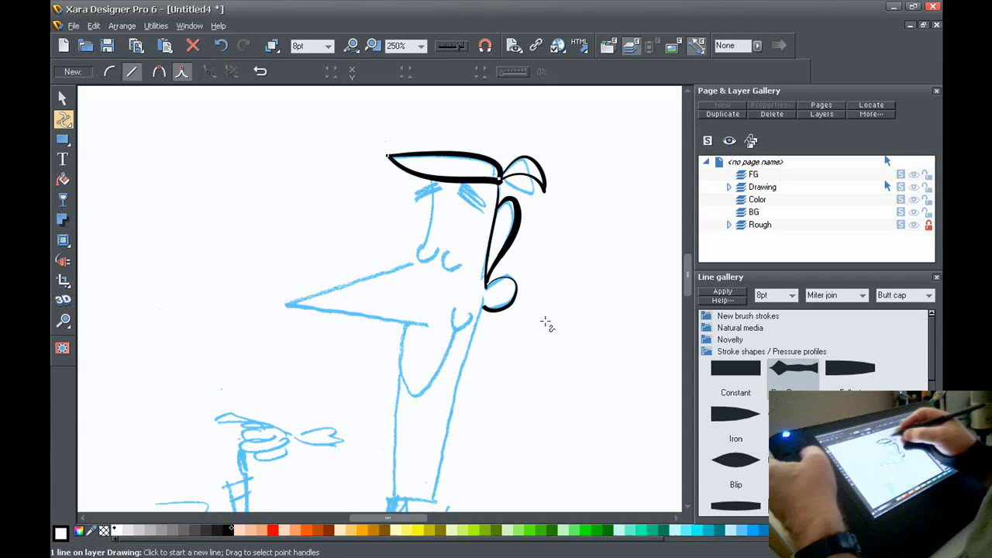
- Ink the face line below the cap, the two small curls at its base and the slanted strokes of both eyes
{"action": "key", "text": "F3"}
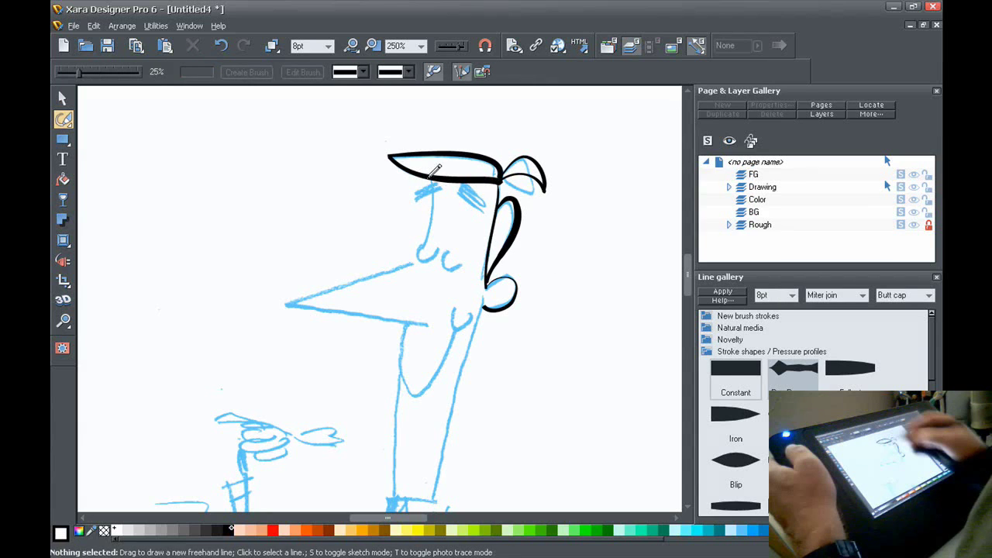
{"action": "mouse_move", "coordinate": [429, 178]}
{"action": "left_mouse_down"}
{"action": "mouse_move", "coordinate": [420, 256]}
{"action": "mouse_move", "coordinate": [456, 270]}
{"action": "mouse_move", "coordinate": [463, 264]}
{"action": "mouse_move", "coordinate": [429, 188]}
{"action": "mouse_move", "coordinate": [486, 210]}
{"action": "left_mouse_up"}
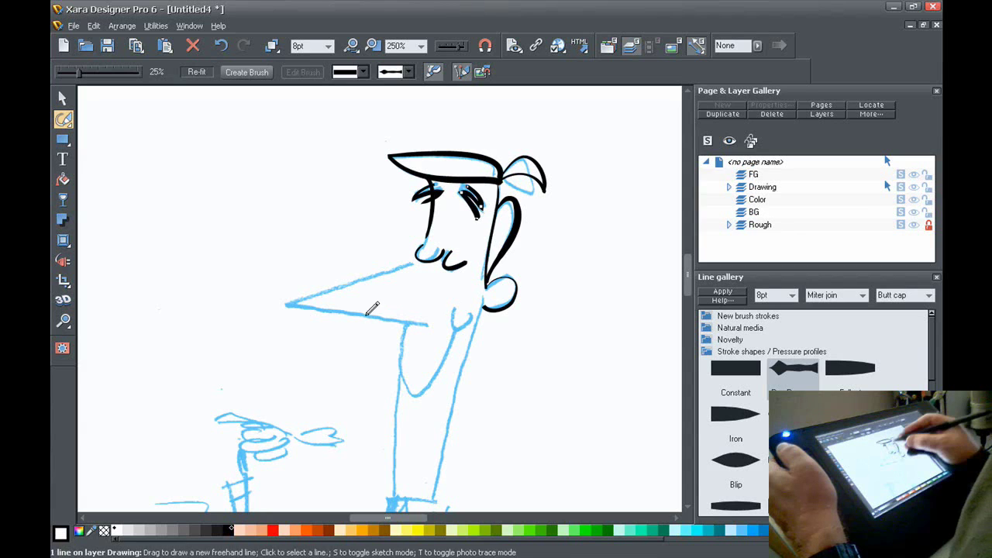
{"action": "left_click_drag", "start_coordinate": [285, 304], "coordinate": [413, 266]}
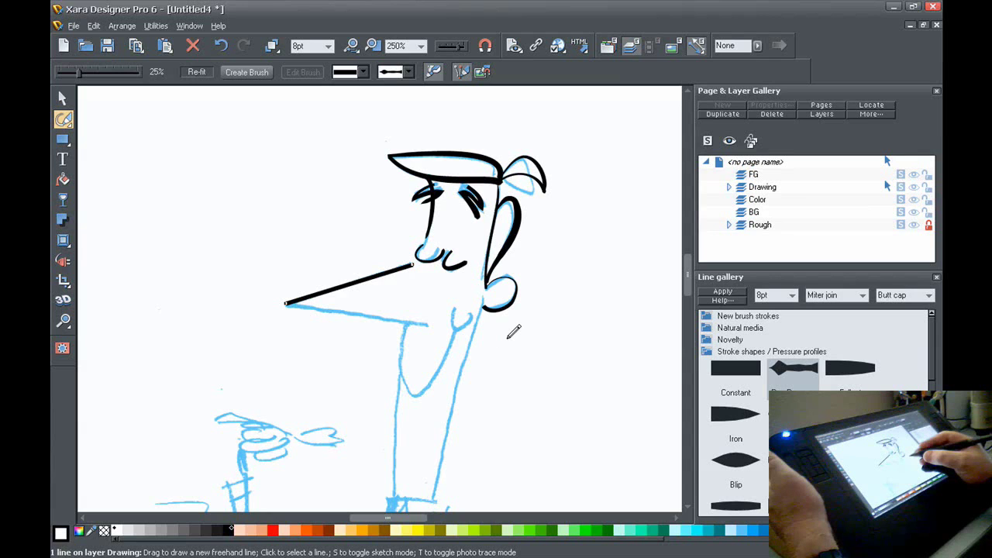
{"action": "key", "text": "Delete"}
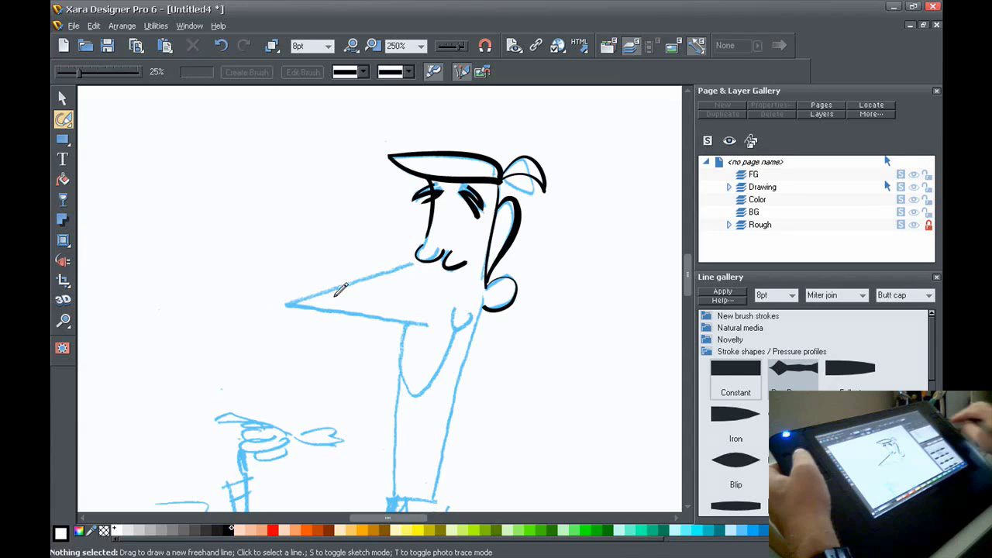
{"action": "mouse_move", "coordinate": [287, 304]}
{"action": "left_mouse_down"}
{"action": "mouse_move", "coordinate": [409, 304]}
{"action": "mouse_move", "coordinate": [409, 293]}
{"action": "mouse_move", "coordinate": [386, 302]}
{"action": "mouse_move", "coordinate": [430, 280]}
{"action": "left_mouse_up"}
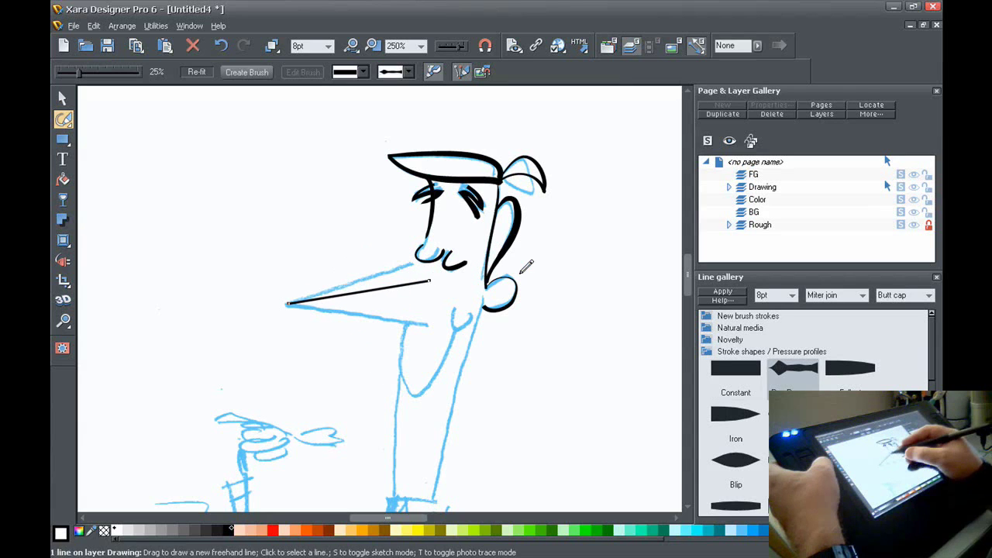
{"action": "key", "text": "Delete"}
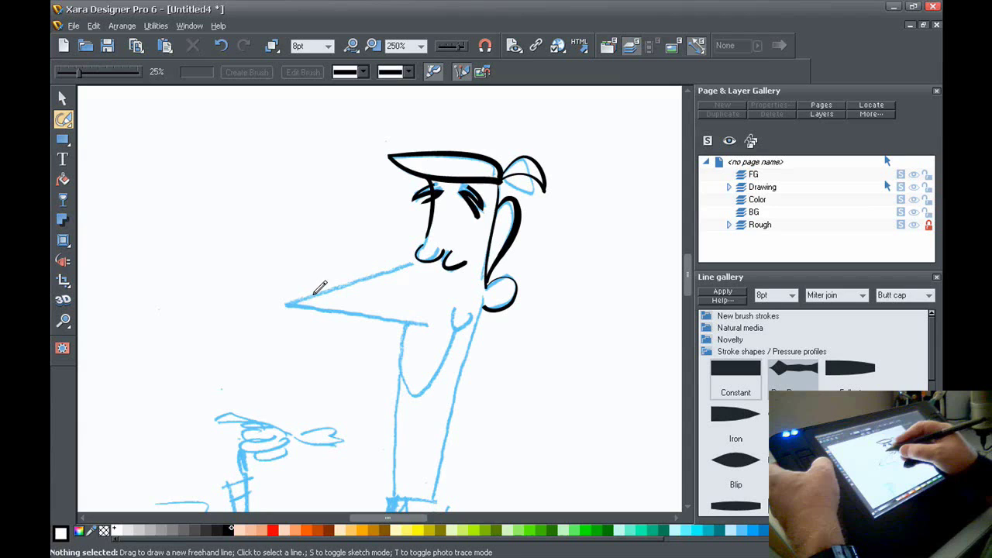
- Ink the upper and lower edges of the face's long pointed wedge, and straighten the lower line along the sketch
{"action": "left_click_drag", "start_coordinate": [286, 303], "coordinate": [413, 265]}
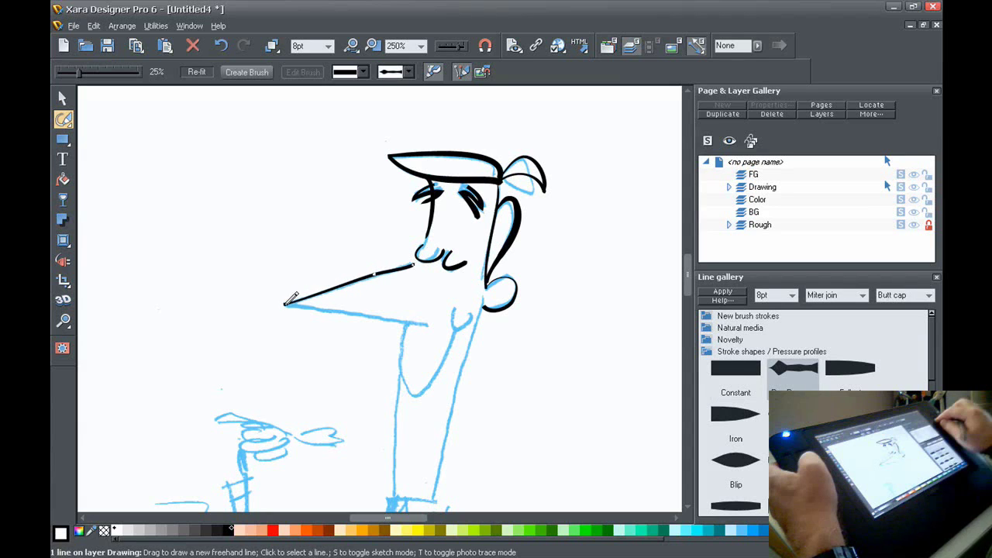
{"action": "left_click_drag", "start_coordinate": [285, 304], "coordinate": [431, 322]}
{"action": "key", "text": "F4"}
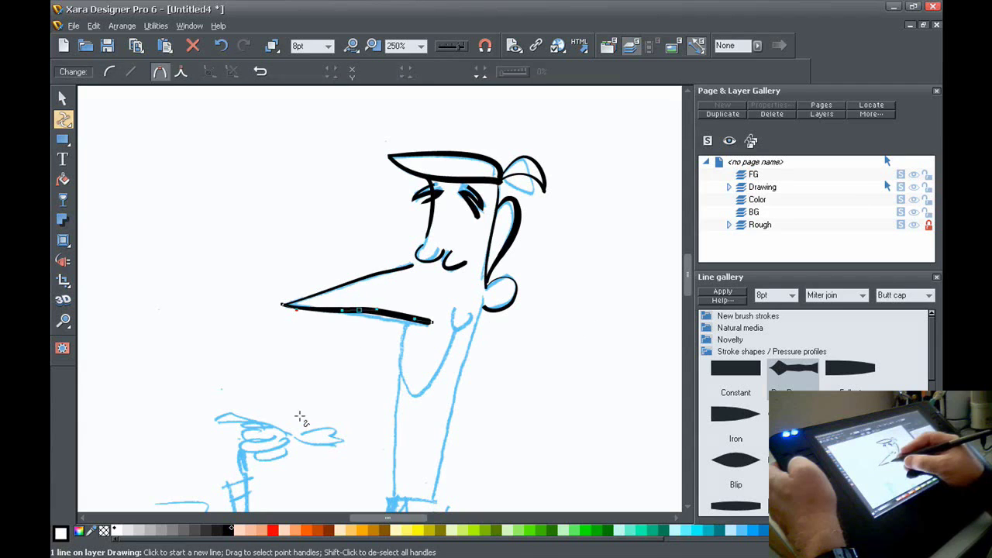
{"action": "left_click", "coordinate": [430, 323]}
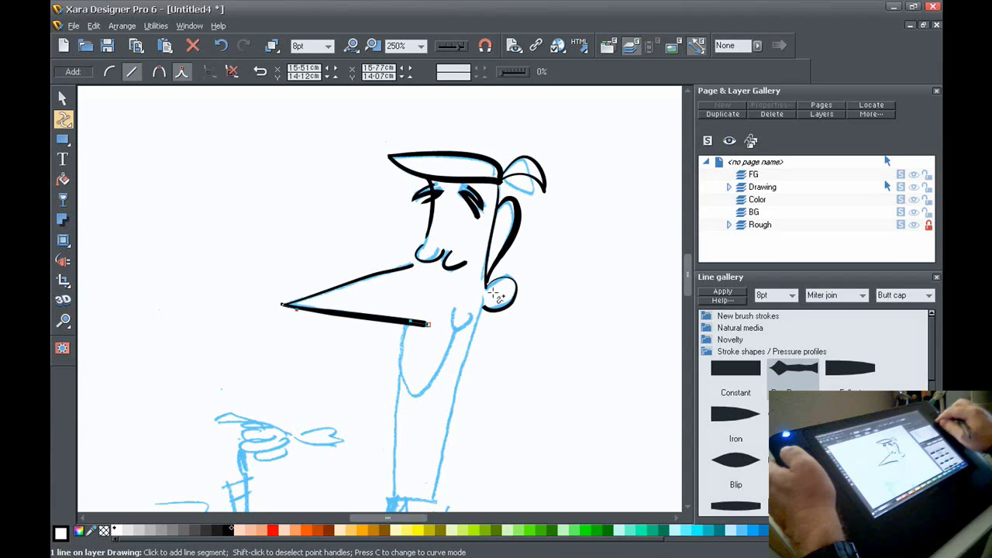
- Straighten the upper edge of the face's pointed wedge by removing the extra point in the middle of that line
{"action": "key", "text": "F2"}
{"action": "left_click", "coordinate": [393, 271]}
{"action": "key", "text": "F4"}
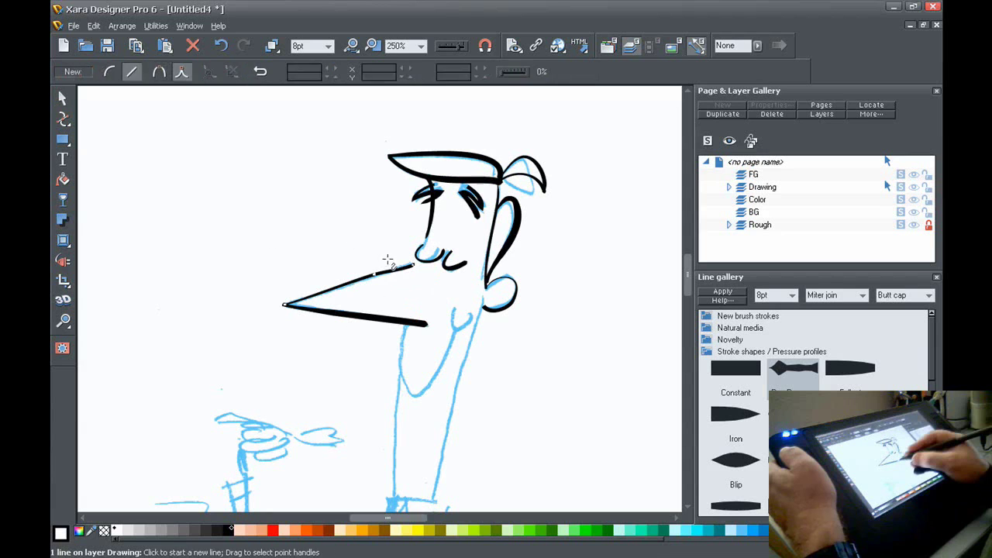
{"action": "left_click_drag", "start_coordinate": [387, 259], "coordinate": [364, 285]}
{"action": "key", "text": "Delete"}
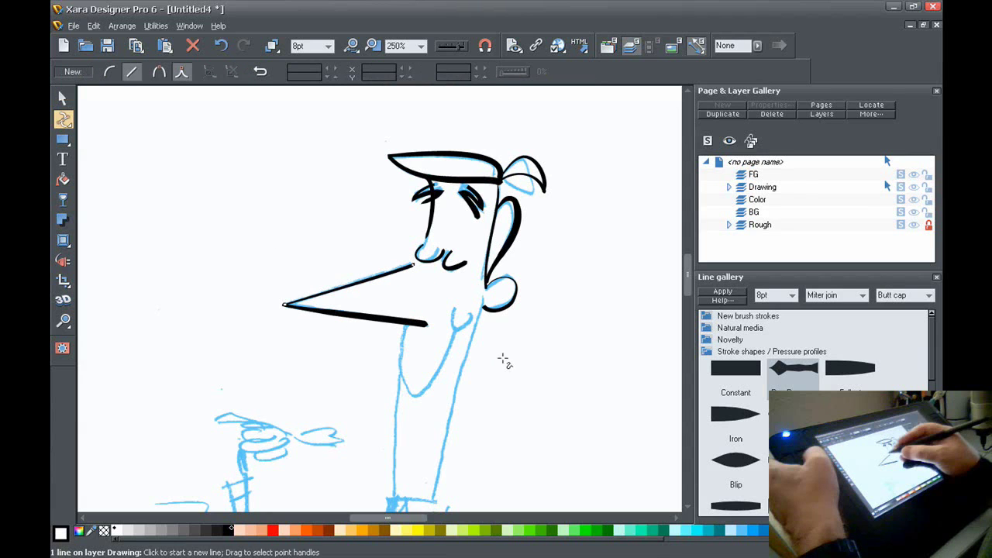
{"action": "key", "text": "F2"}
{"action": "left_click", "coordinate": [563, 342]}
- Ink the back and front edges of the long neck from the head down to the collar
{"action": "left_click_drag", "start_coordinate": [687, 265], "coordinate": [690, 279]}
{"action": "key", "text": "F3"}
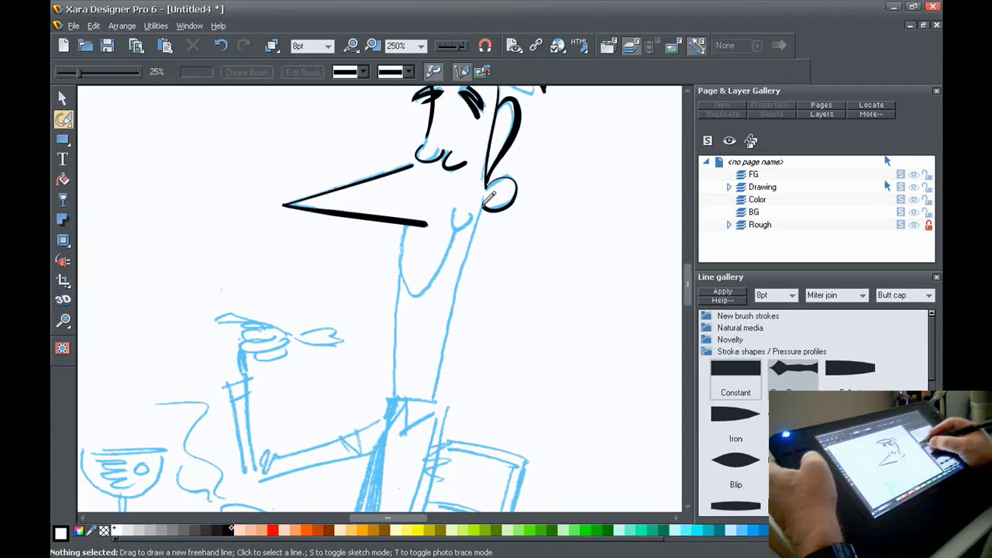
{"action": "left_click_drag", "start_coordinate": [481, 208], "coordinate": [432, 401]}
{"action": "left_click_drag", "start_coordinate": [406, 221], "coordinate": [393, 399]}
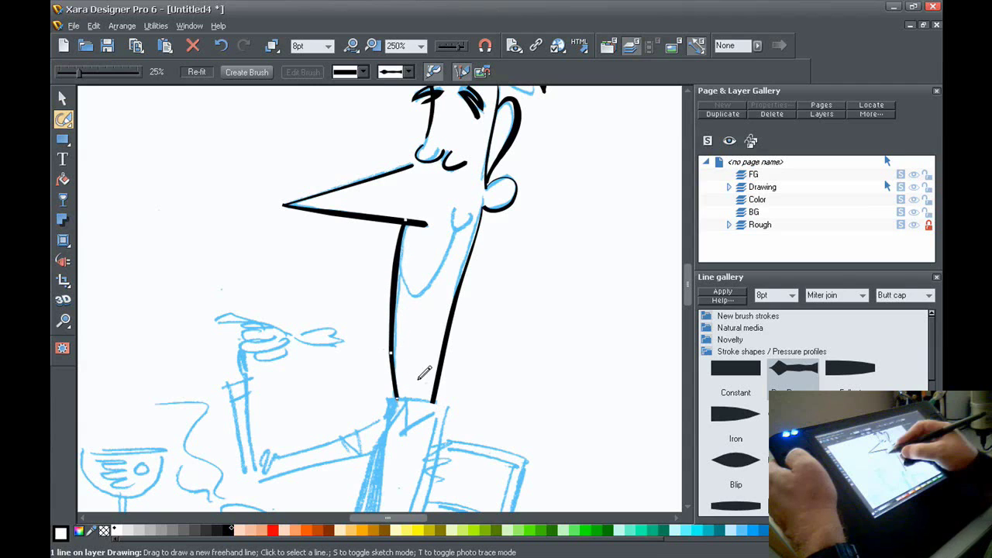
- Ink the curved jaw line with the small curl at its upper end, and the line across the neck's base
{"action": "left_click_drag", "start_coordinate": [399, 262], "coordinate": [417, 288]}
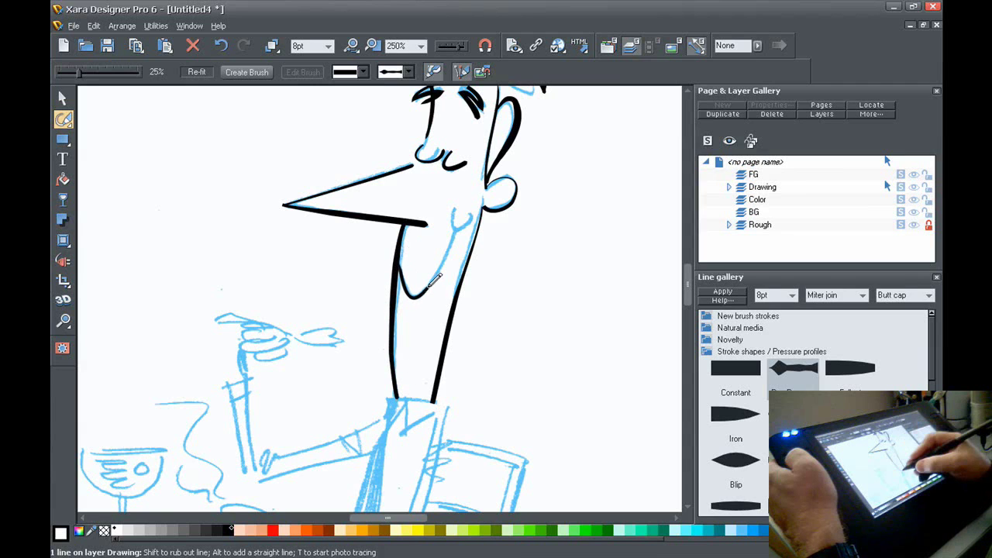
{"action": "mouse_move", "coordinate": [447, 251]}
{"action": "left_mouse_down"}
{"action": "mouse_move", "coordinate": [454, 212]}
{"action": "mouse_move", "coordinate": [476, 209]}
{"action": "left_mouse_up"}
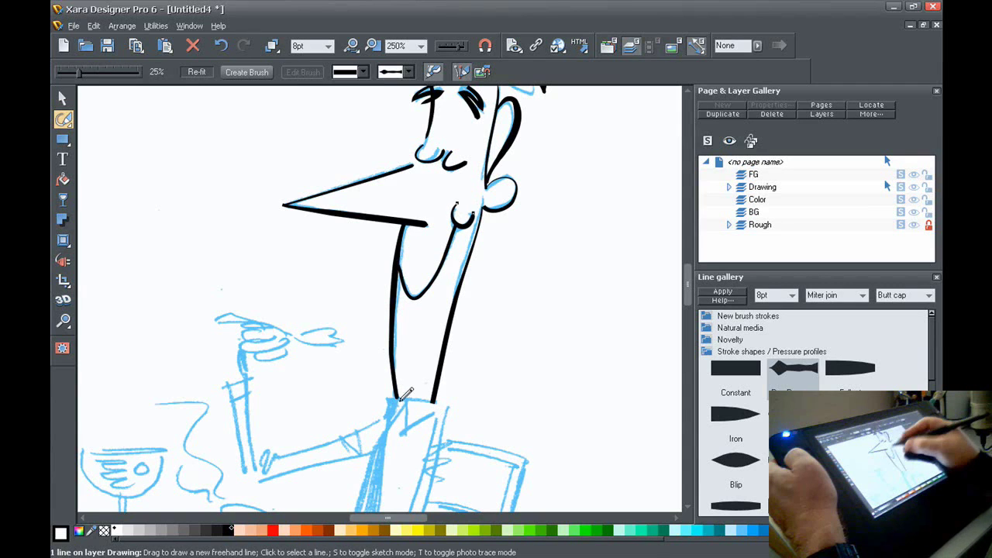
{"action": "left_click_drag", "start_coordinate": [390, 400], "coordinate": [450, 404]}
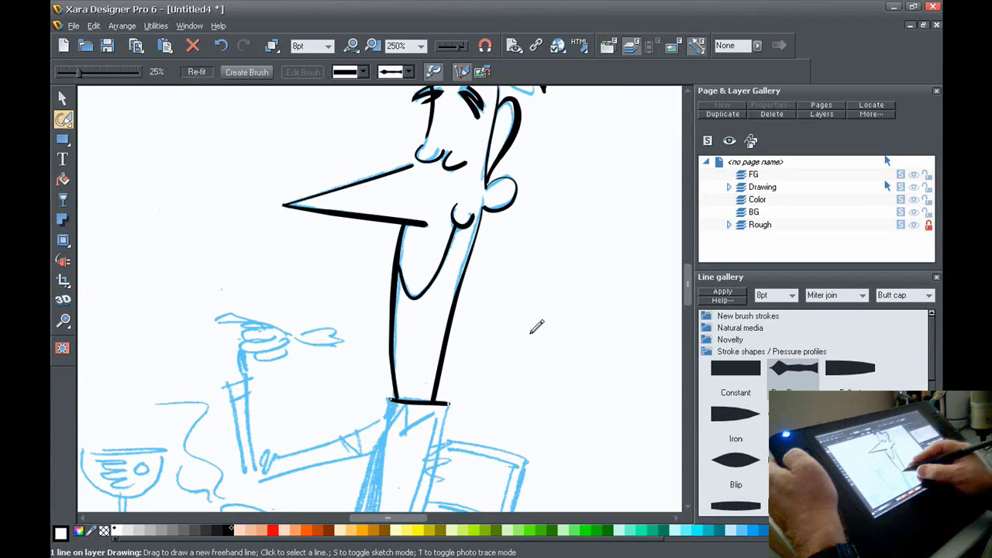
- Ink the pointed collar, the torso's back edge and the inner sleeve line with its short elbow creases
{"action": "scroll", "coordinate": [535, 329], "scroll_direction": "down", "scroll_amount": 1}
{"action": "left_click_drag", "start_coordinate": [689, 271], "coordinate": [693, 294]}
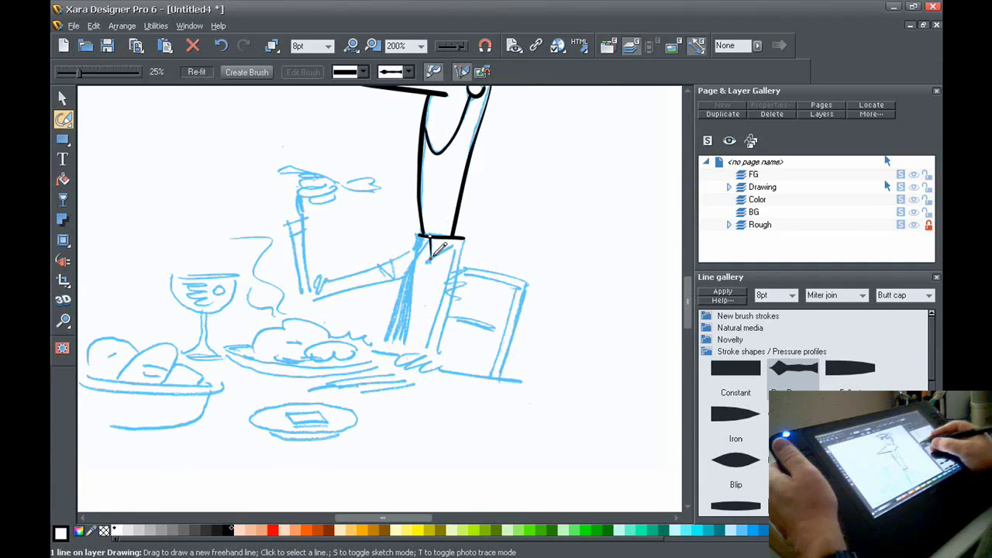
{"action": "mouse_move", "coordinate": [431, 258]}
{"action": "left_mouse_down"}
{"action": "mouse_move", "coordinate": [463, 238]}
{"action": "mouse_move", "coordinate": [455, 283]}
{"action": "left_mouse_up"}
{"action": "key", "text": "Escape"}
{"action": "left_click_drag", "start_coordinate": [445, 329], "coordinate": [438, 359]}
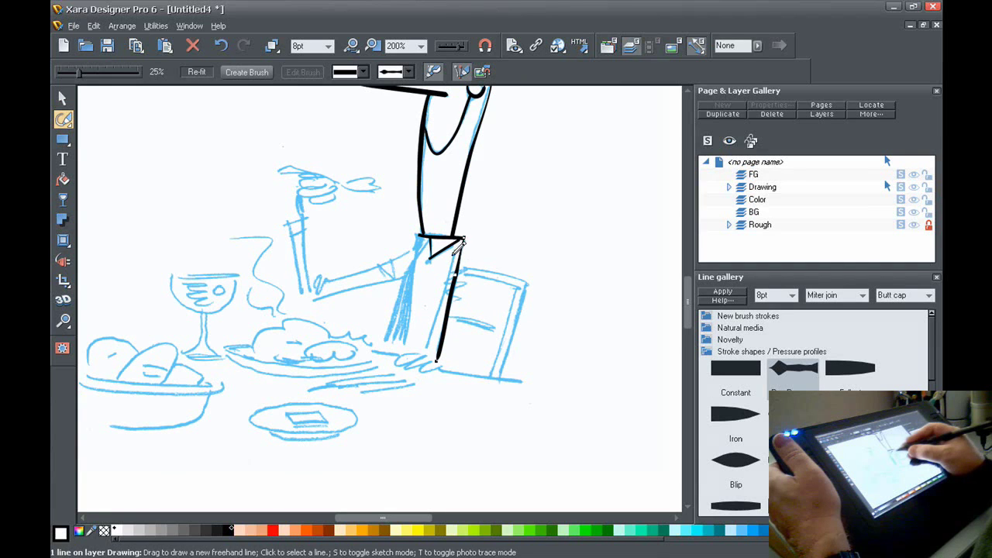
{"action": "left_click_drag", "start_coordinate": [451, 260], "coordinate": [422, 358]}
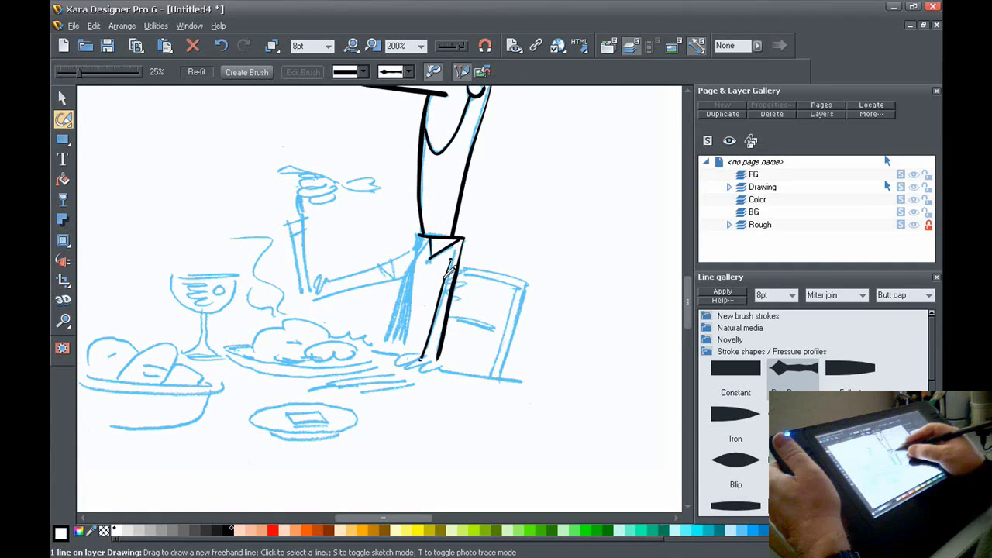
{"action": "left_click_drag", "start_coordinate": [444, 281], "coordinate": [456, 283]}
{"action": "left_click_drag", "start_coordinate": [440, 295], "coordinate": [455, 291]}
- Ink the slanted tie edge and the shirt front below the collar, plus the hand resting on the table
{"action": "mouse_move", "coordinate": [420, 236]}
{"action": "left_mouse_down"}
{"action": "mouse_move", "coordinate": [419, 259]}
{"action": "mouse_move", "coordinate": [431, 241]}
{"action": "mouse_move", "coordinate": [382, 349]}
{"action": "left_mouse_up"}
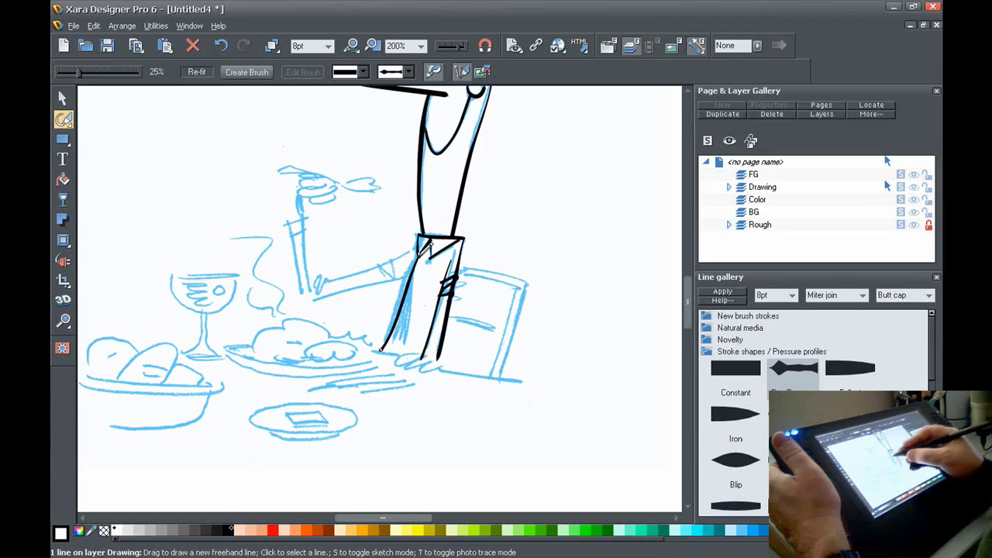
{"action": "left_click_drag", "start_coordinate": [424, 260], "coordinate": [419, 307]}
{"action": "mouse_move", "coordinate": [412, 341]}
{"action": "left_mouse_down"}
{"action": "mouse_move", "coordinate": [399, 360]}
{"action": "mouse_move", "coordinate": [440, 368]}
{"action": "left_mouse_up"}
{"action": "left_click", "coordinate": [519, 388]}
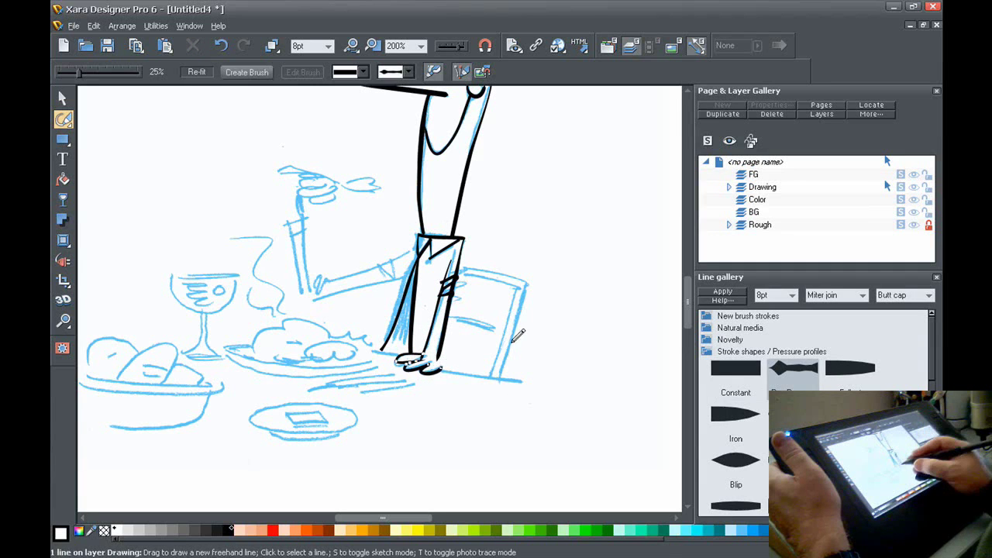
{"action": "left_click", "coordinate": [551, 318]}
- Ink the bent raised arm along the sketch, including its elbow folds, sleeve creases and cuff
{"action": "left_click_drag", "start_coordinate": [325, 282], "coordinate": [338, 280]}
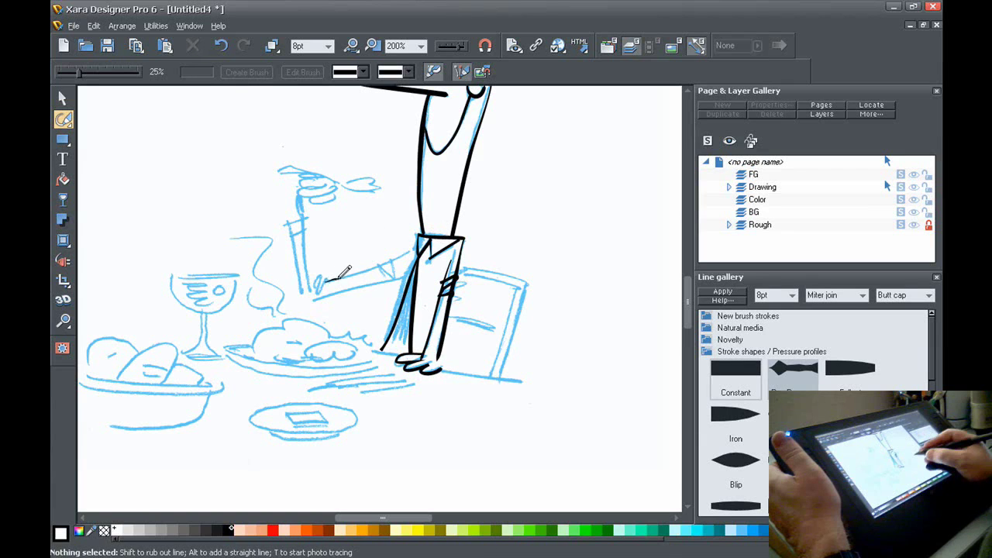
{"action": "left_click_drag", "start_coordinate": [423, 243], "coordinate": [419, 247]}
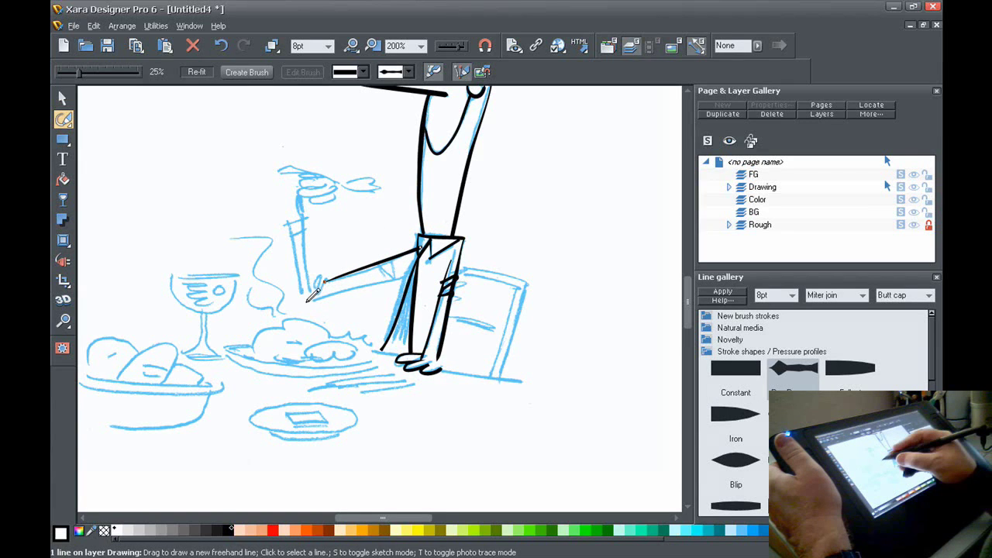
{"action": "mouse_move", "coordinate": [307, 301]}
{"action": "left_mouse_down"}
{"action": "mouse_move", "coordinate": [411, 276]}
{"action": "mouse_move", "coordinate": [394, 259]}
{"action": "mouse_move", "coordinate": [398, 273]}
{"action": "left_mouse_up"}
{"action": "left_click_drag", "start_coordinate": [310, 211], "coordinate": [320, 276]}
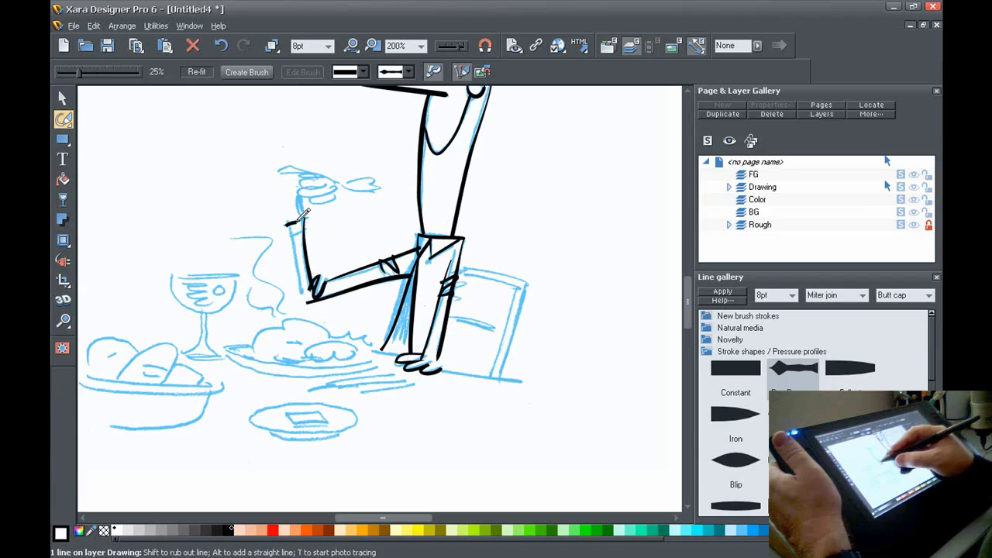
{"action": "mouse_move", "coordinate": [287, 223]}
{"action": "left_mouse_down"}
{"action": "mouse_move", "coordinate": [308, 300]}
{"action": "mouse_move", "coordinate": [303, 229]}
{"action": "left_mouse_up"}
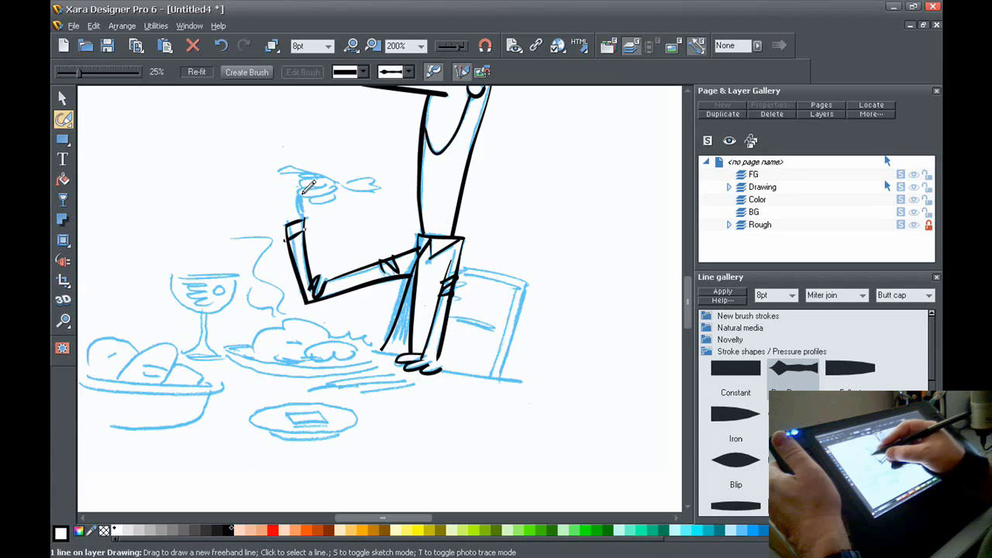
- Ink the raised wrist, the hand gripping the utensil, and the wavy steam line rising from the plate
{"action": "left_click_drag", "start_coordinate": [301, 194], "coordinate": [296, 221]}
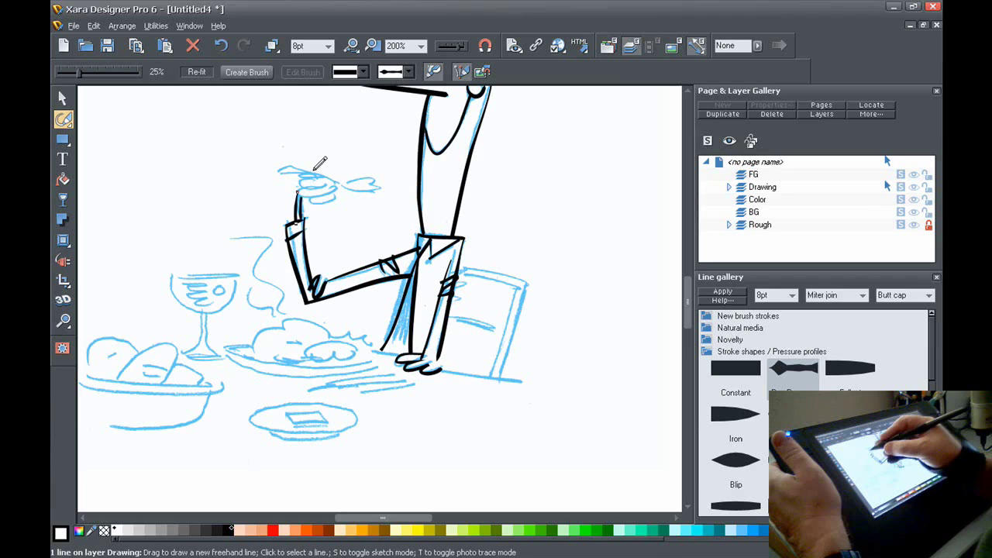
{"action": "mouse_move", "coordinate": [313, 172]}
{"action": "left_mouse_down"}
{"action": "mouse_move", "coordinate": [301, 183]}
{"action": "mouse_move", "coordinate": [316, 180]}
{"action": "mouse_move", "coordinate": [313, 191]}
{"action": "mouse_move", "coordinate": [314, 177]}
{"action": "mouse_move", "coordinate": [298, 170]}
{"action": "mouse_move", "coordinate": [372, 184]}
{"action": "left_mouse_up"}
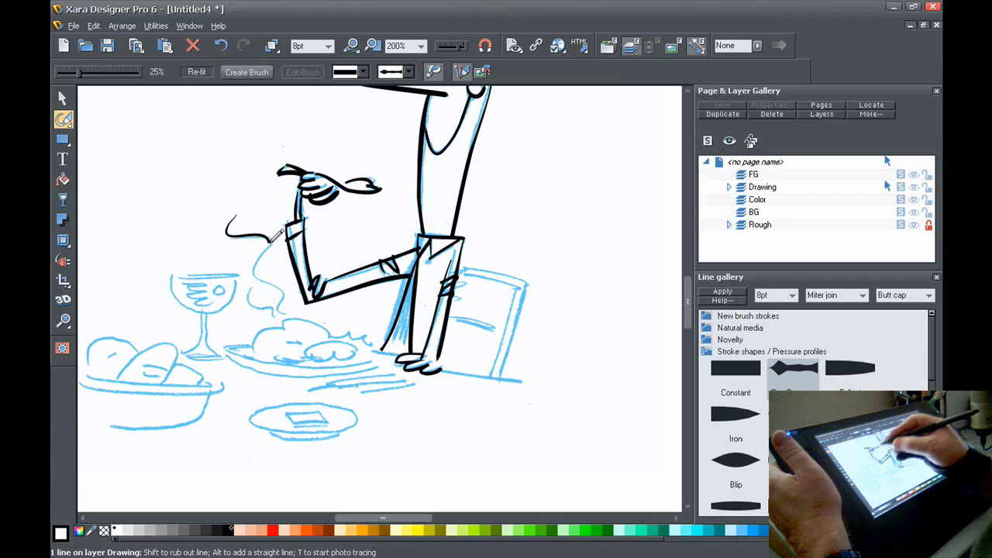
{"action": "left_click_drag", "start_coordinate": [271, 238], "coordinate": [256, 276]}
{"action": "left_click_drag", "start_coordinate": [282, 315], "coordinate": [286, 315]}
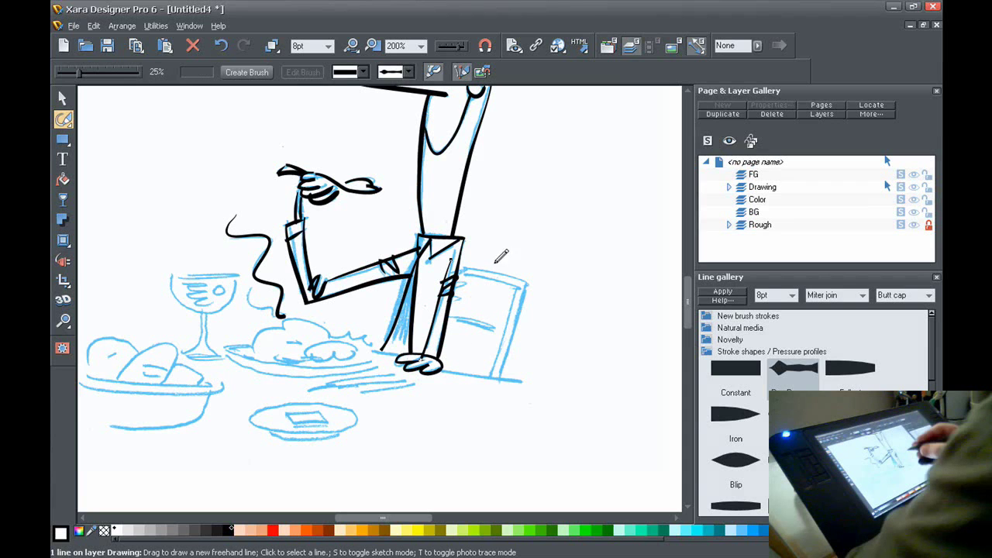
- Adjust the inner sleeve line so its lower end stops at the hand resting on the table
{"action": "left_click", "coordinate": [63, 98]}
{"action": "left_click_drag", "start_coordinate": [437, 375], "coordinate": [437, 367]}
{"action": "left_click_drag", "start_coordinate": [407, 307], "coordinate": [411, 307]}
{"action": "left_click", "coordinate": [63, 119]}
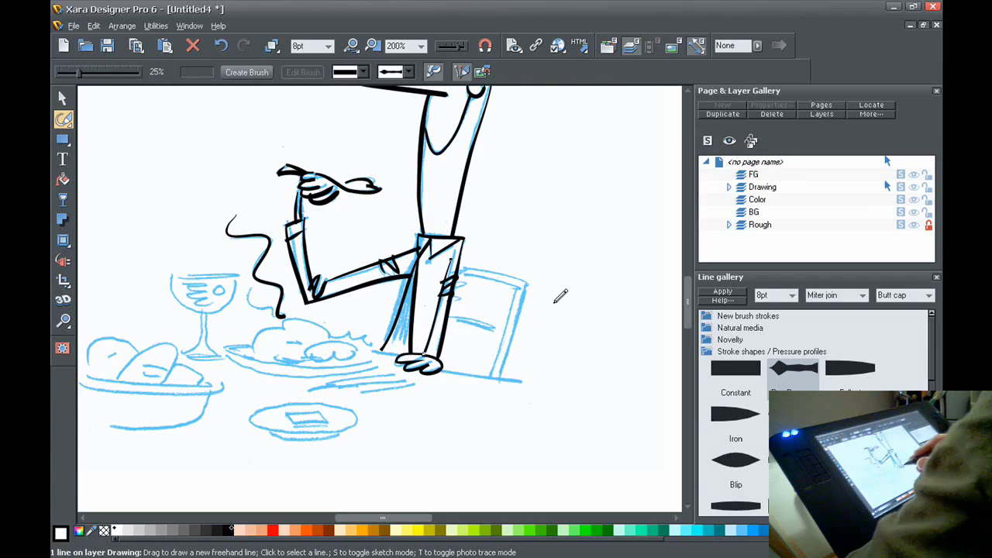
- Ink the rounded heap of food on the plate and its frilly edge
{"action": "left_click", "coordinate": [555, 302]}
{"action": "left_click_drag", "start_coordinate": [252, 352], "coordinate": [284, 316]}
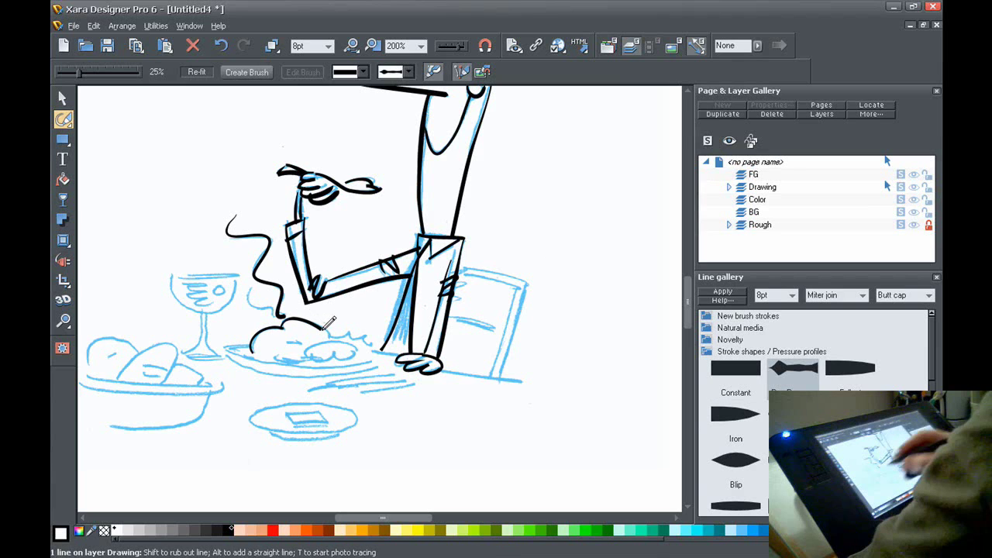
{"action": "mouse_move", "coordinate": [284, 342]}
{"action": "left_mouse_down"}
{"action": "mouse_move", "coordinate": [336, 335]}
{"action": "mouse_move", "coordinate": [356, 348]}
{"action": "mouse_move", "coordinate": [321, 362]}
{"action": "mouse_move", "coordinate": [311, 354]}
{"action": "mouse_move", "coordinate": [334, 358]}
{"action": "mouse_move", "coordinate": [349, 339]}
{"action": "mouse_move", "coordinate": [339, 354]}
{"action": "mouse_move", "coordinate": [358, 352]}
{"action": "mouse_move", "coordinate": [330, 333]}
{"action": "mouse_move", "coordinate": [379, 338]}
{"action": "left_mouse_up"}
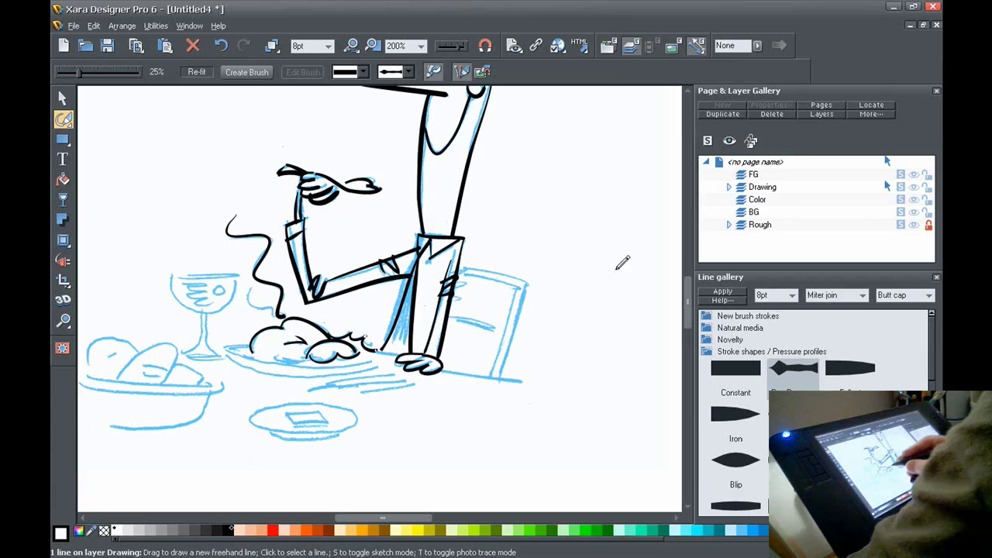
- Ink the chair back's top rail, outer post, crossbar and inner post line behind the man
{"action": "mouse_move", "coordinate": [453, 268]}
{"action": "left_mouse_down"}
{"action": "mouse_move", "coordinate": [490, 268]}
{"action": "mouse_move", "coordinate": [532, 288]}
{"action": "left_mouse_up"}
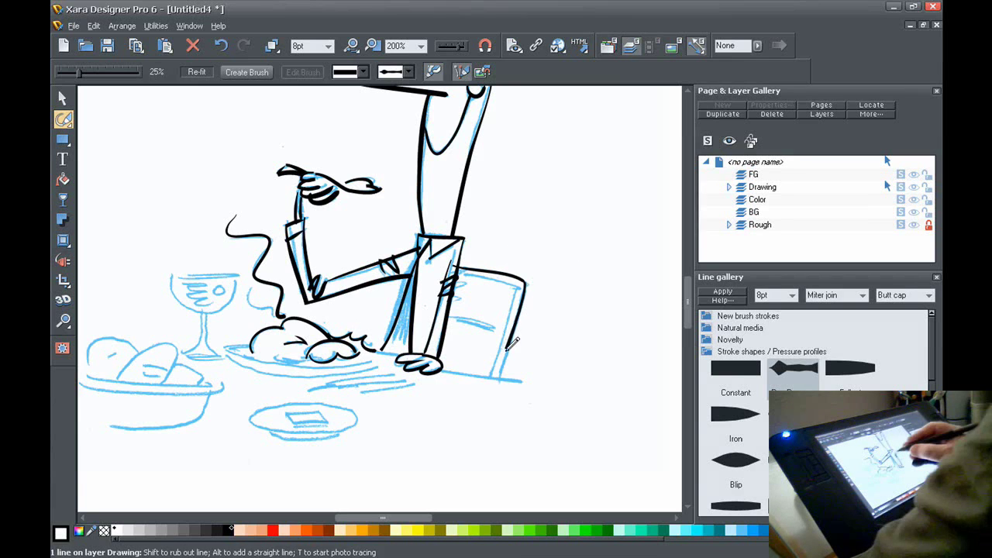
{"action": "left_click_drag", "start_coordinate": [513, 342], "coordinate": [497, 378]}
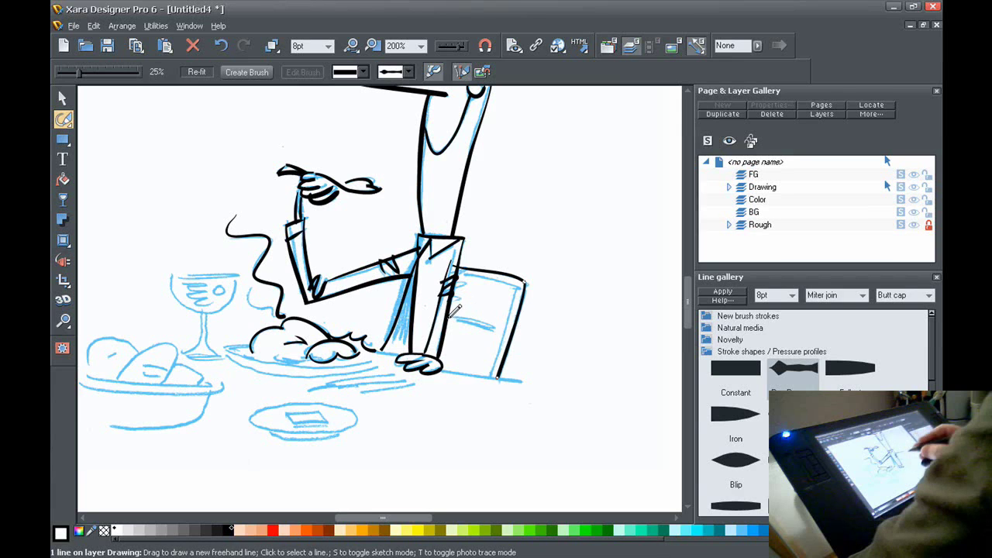
{"action": "left_click_drag", "start_coordinate": [453, 316], "coordinate": [511, 329]}
{"action": "left_click_drag", "start_coordinate": [490, 377], "coordinate": [507, 322]}
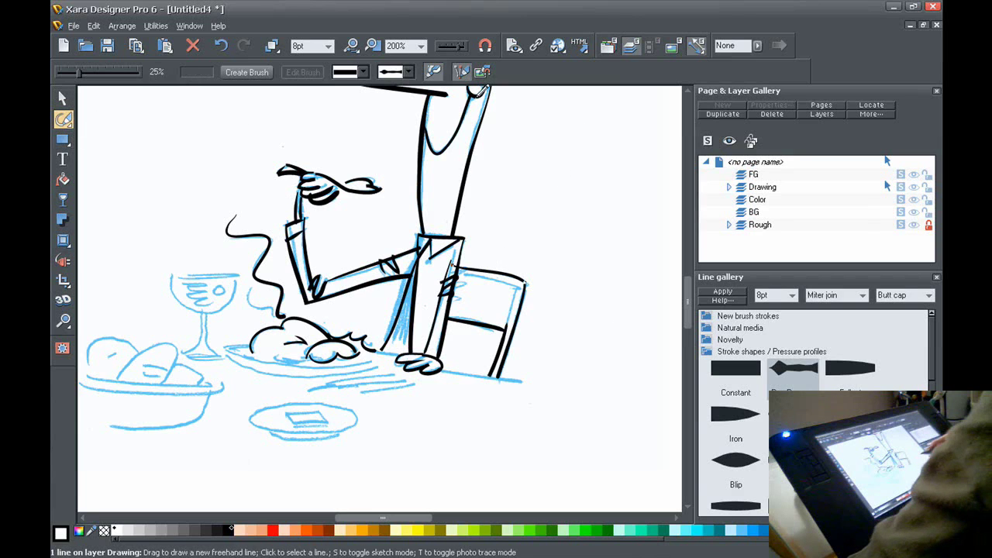
- Move the inner end point of the chair's top rail so it meets the man's back line
{"action": "key", "text": "F4"}
{"action": "left_click", "coordinate": [493, 274]}
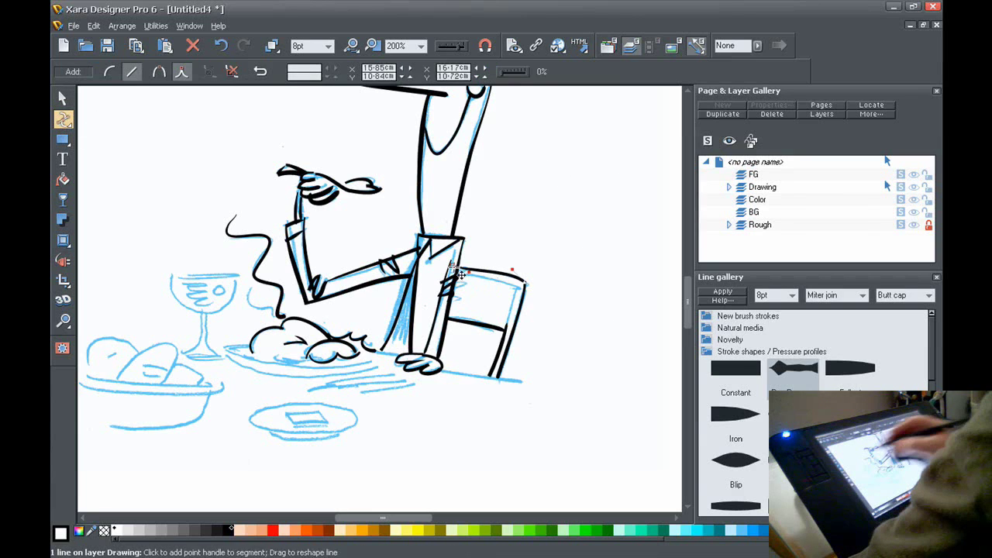
{"action": "left_click_drag", "start_coordinate": [455, 267], "coordinate": [458, 266]}
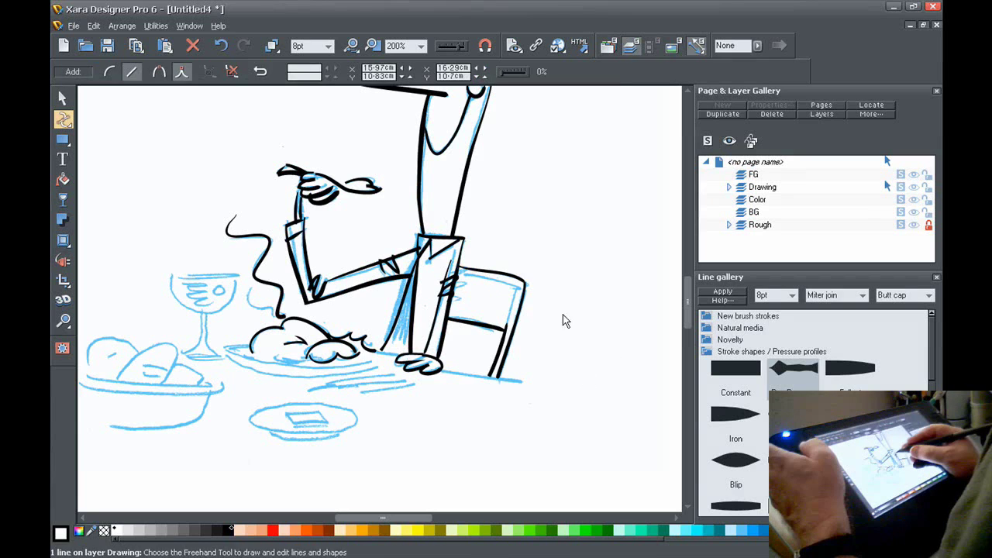
- Ink the table edge from the resting hand past the chair legs with a tapering freehand stroke
{"action": "key", "text": "F3"}
{"action": "left_click_drag", "start_coordinate": [444, 369], "coordinate": [527, 381]}
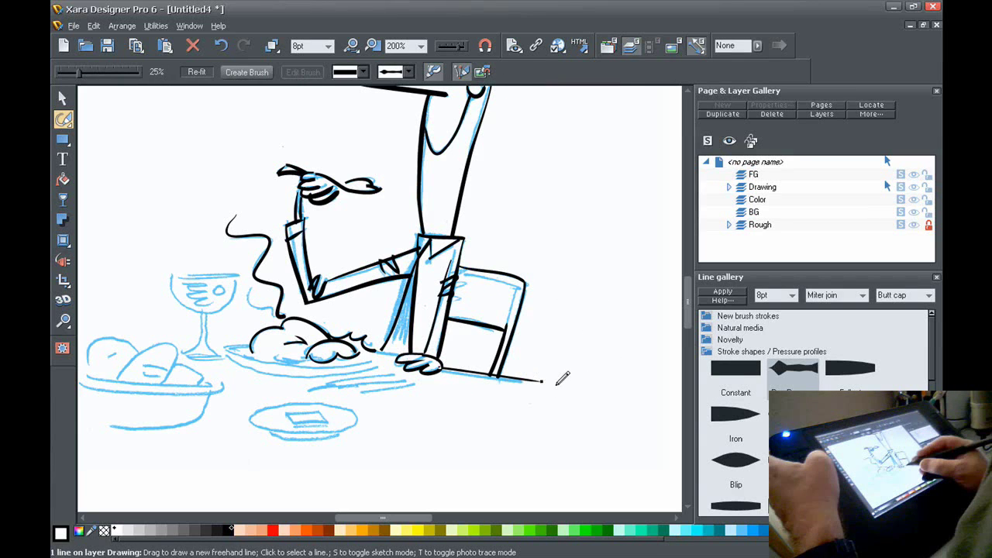
{"action": "key", "text": "F2"}
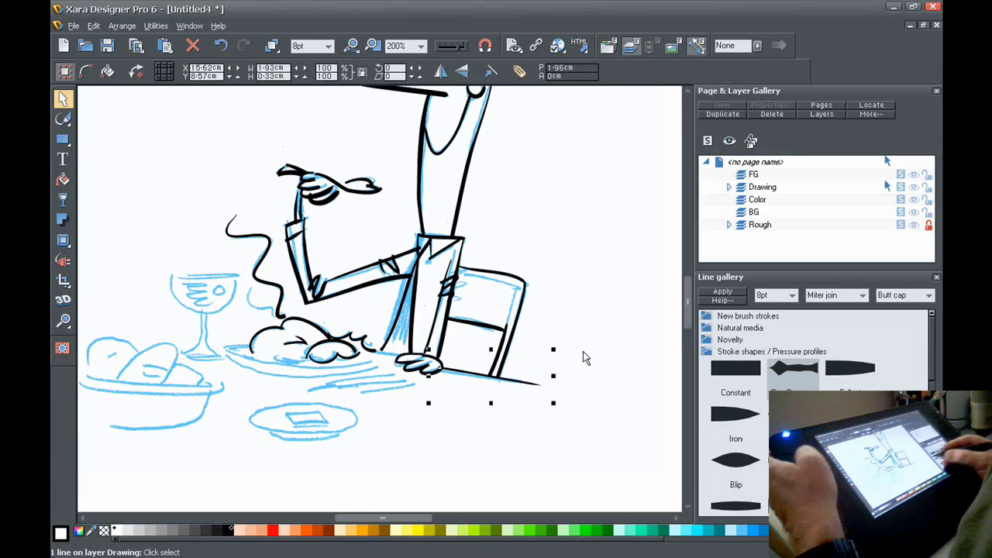
{"action": "left_click", "coordinate": [551, 279]}
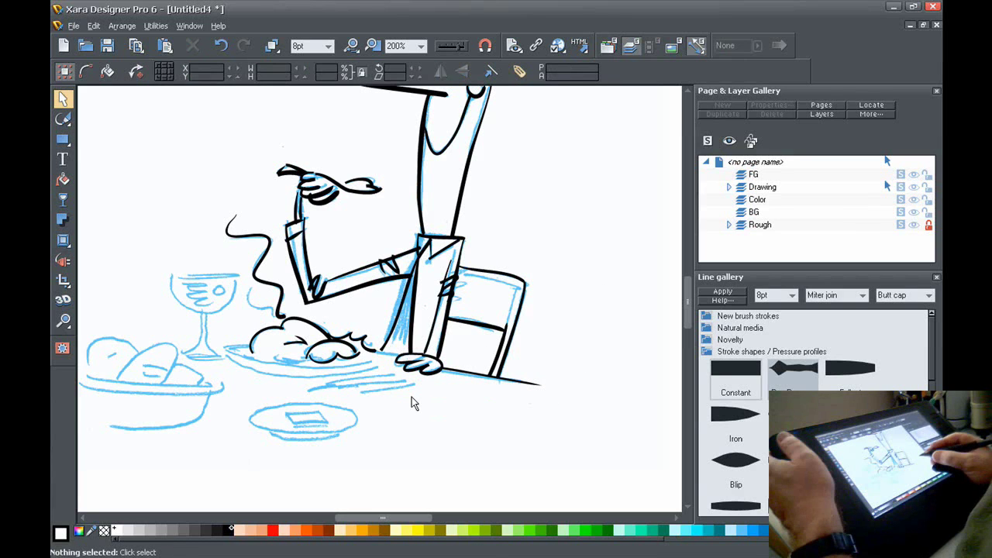
- Ink the plate's front rim as a straight line below the food and bend its middle downward along the sketch
{"action": "key", "text": "F3"}
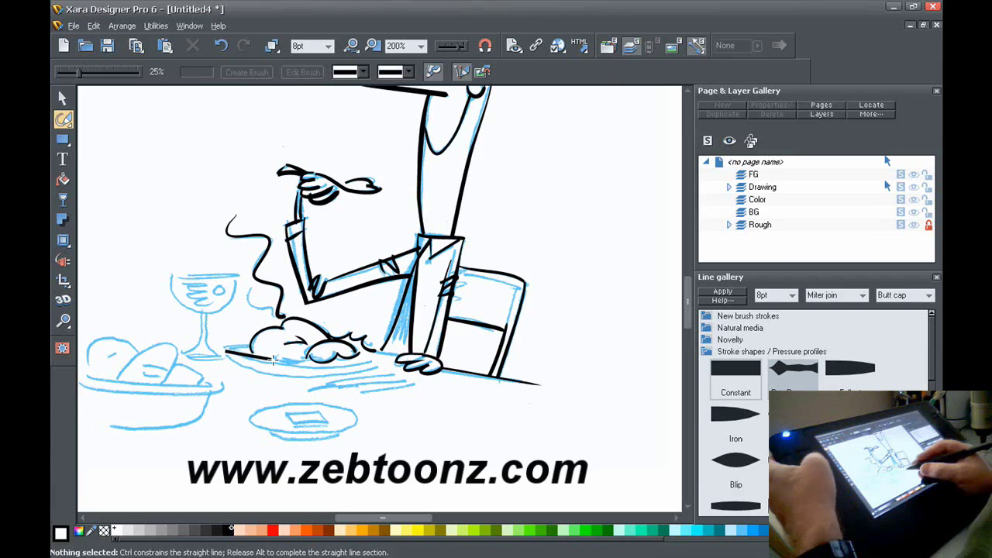
{"action": "left_click_drag", "start_coordinate": [225, 351], "coordinate": [380, 357]}
{"action": "key", "text": "F4"}
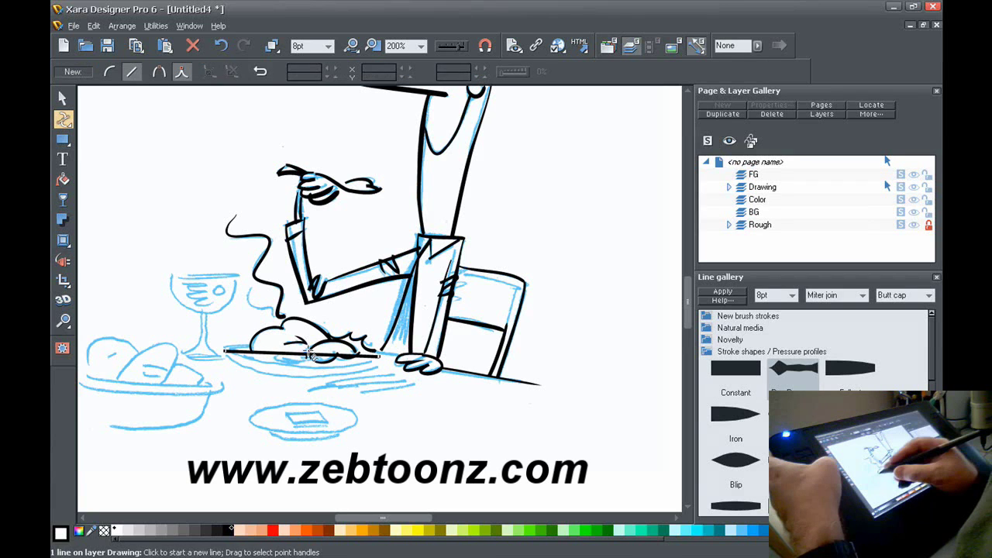
{"action": "left_click_drag", "start_coordinate": [317, 355], "coordinate": [324, 369]}
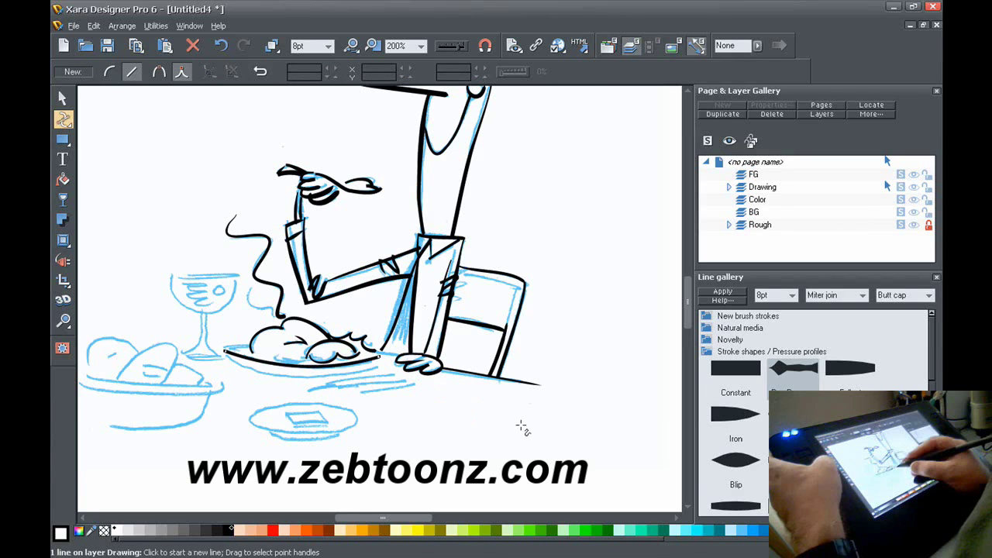
{"action": "key", "text": "F2"}
{"action": "key", "text": "Escape"}
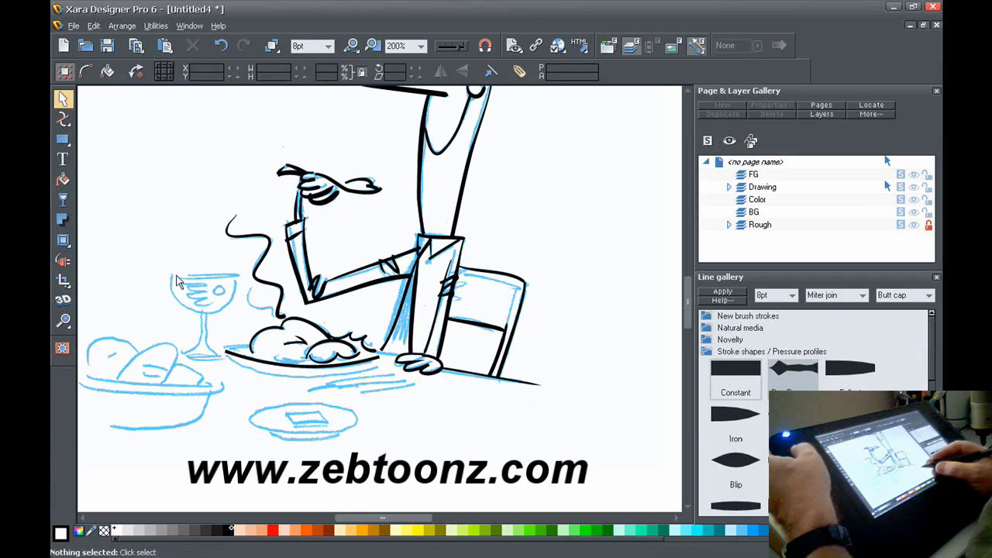
{"action": "key", "text": "F3"}
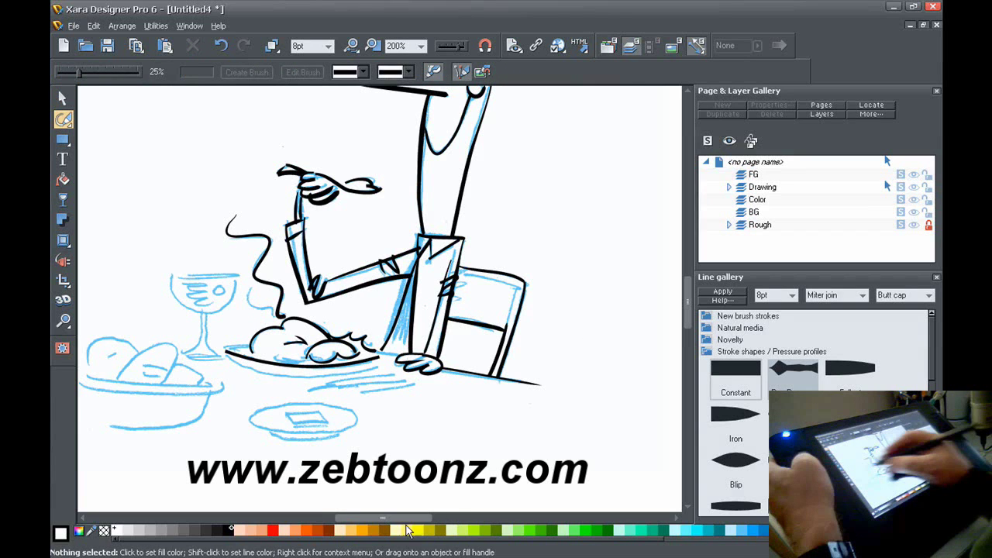